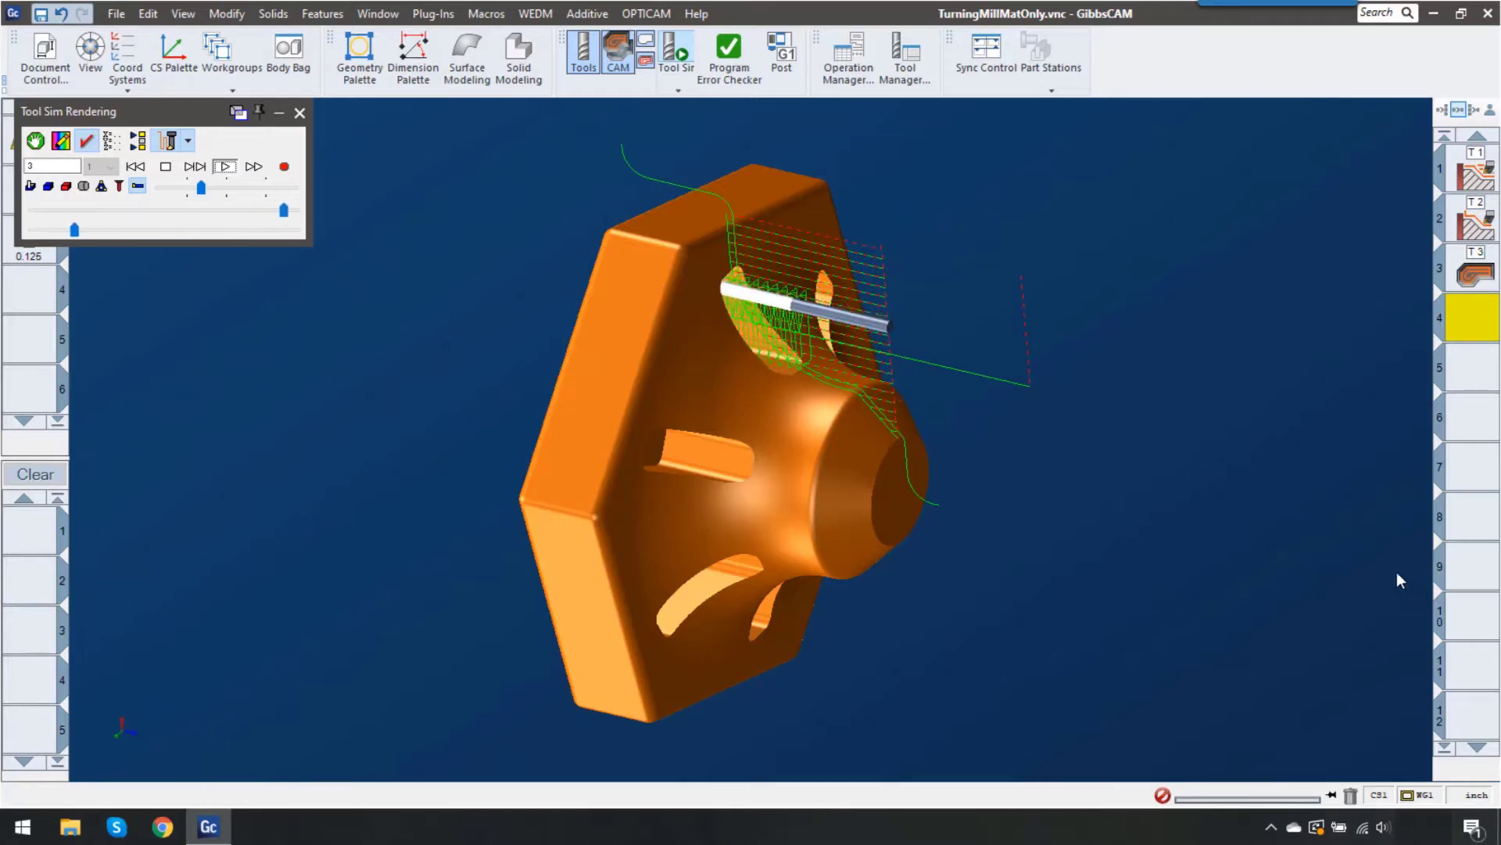
Close the tool simulation and examine the third operation's roughing toolpath around the upper slot
click(300, 112)
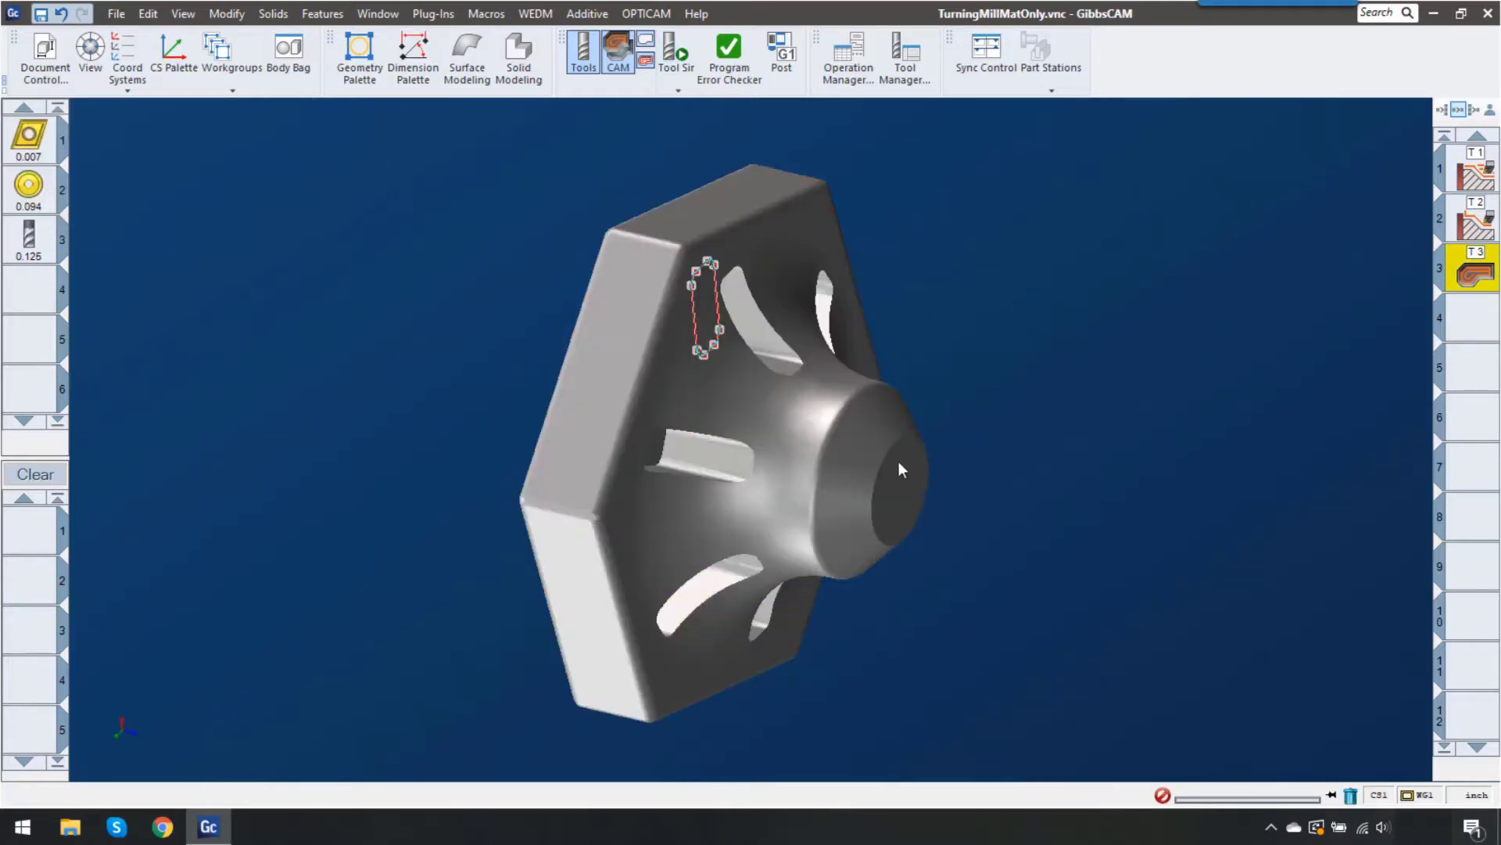
middle_drag(1157, 570, 904, 510)
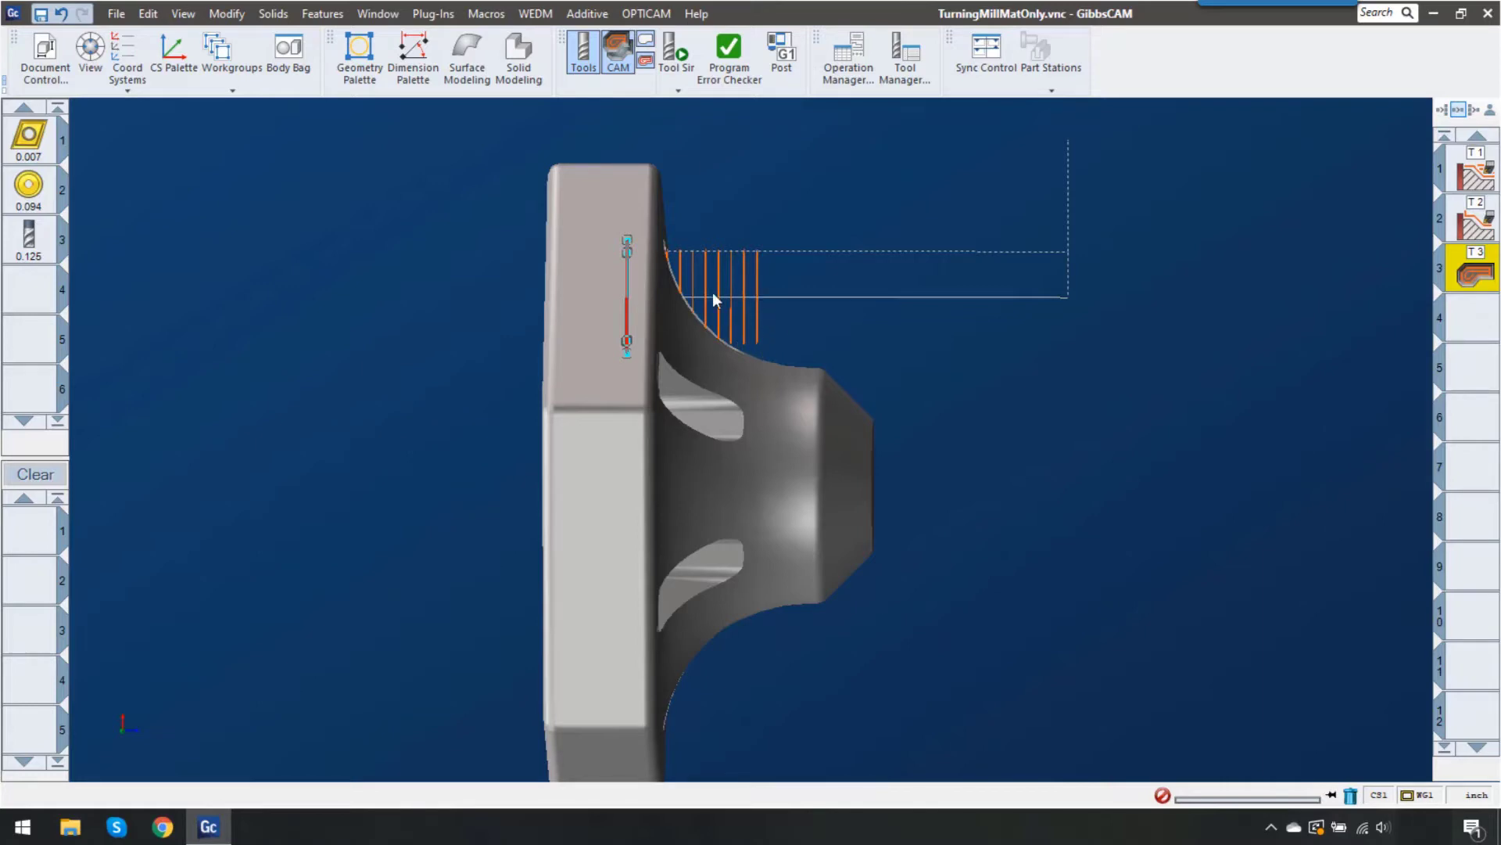
middle_drag(931, 399, 825, 403)
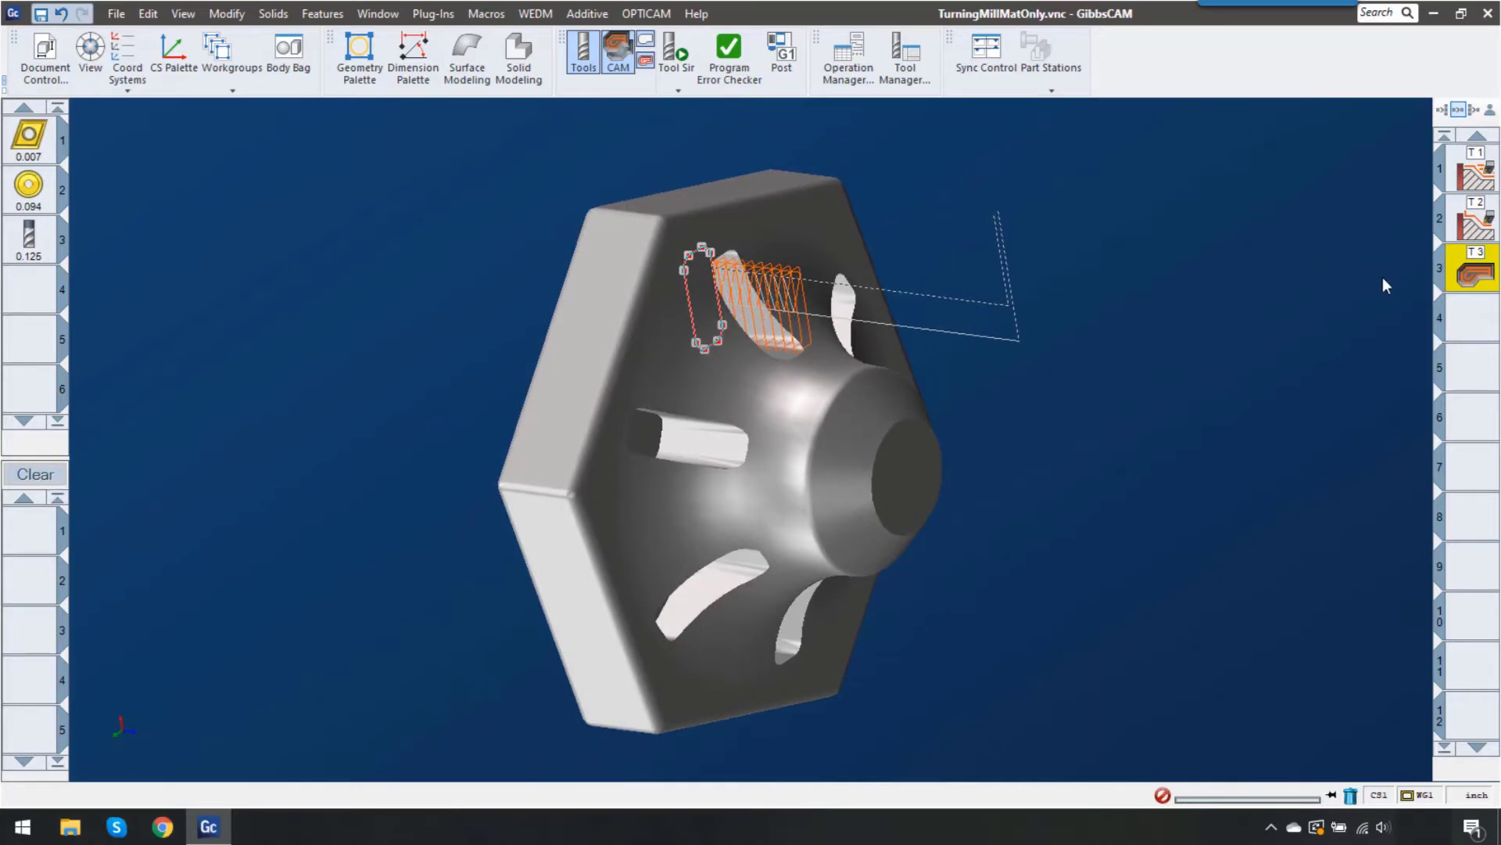
Enable Material Only in the third operation's pocket roughing process and regenerate the slot toolpath
double_click(1475, 270)
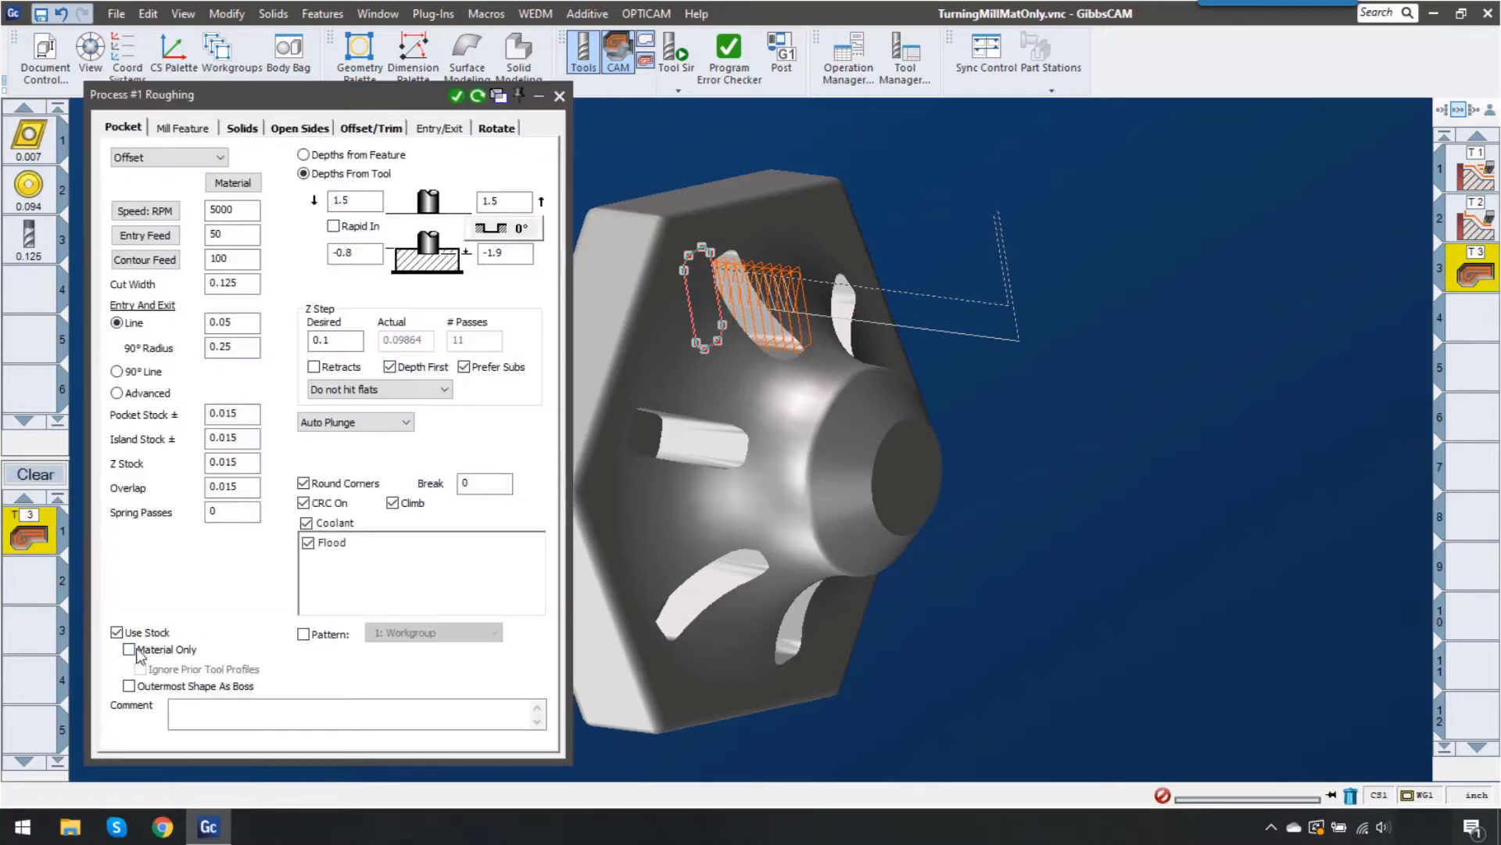
click(149, 652)
click(477, 96)
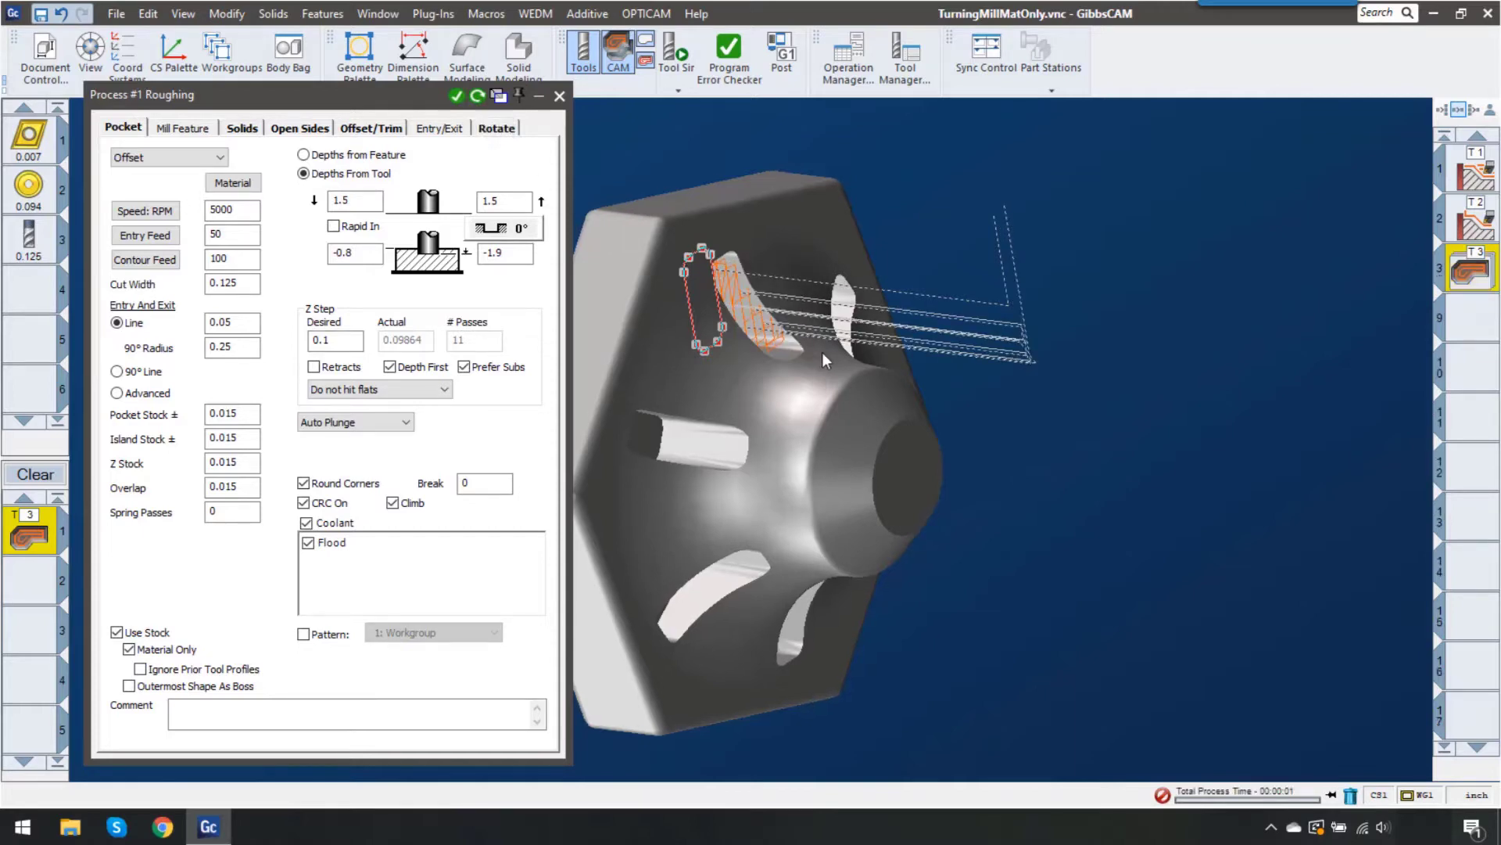
scroll(825, 359, up, 8)
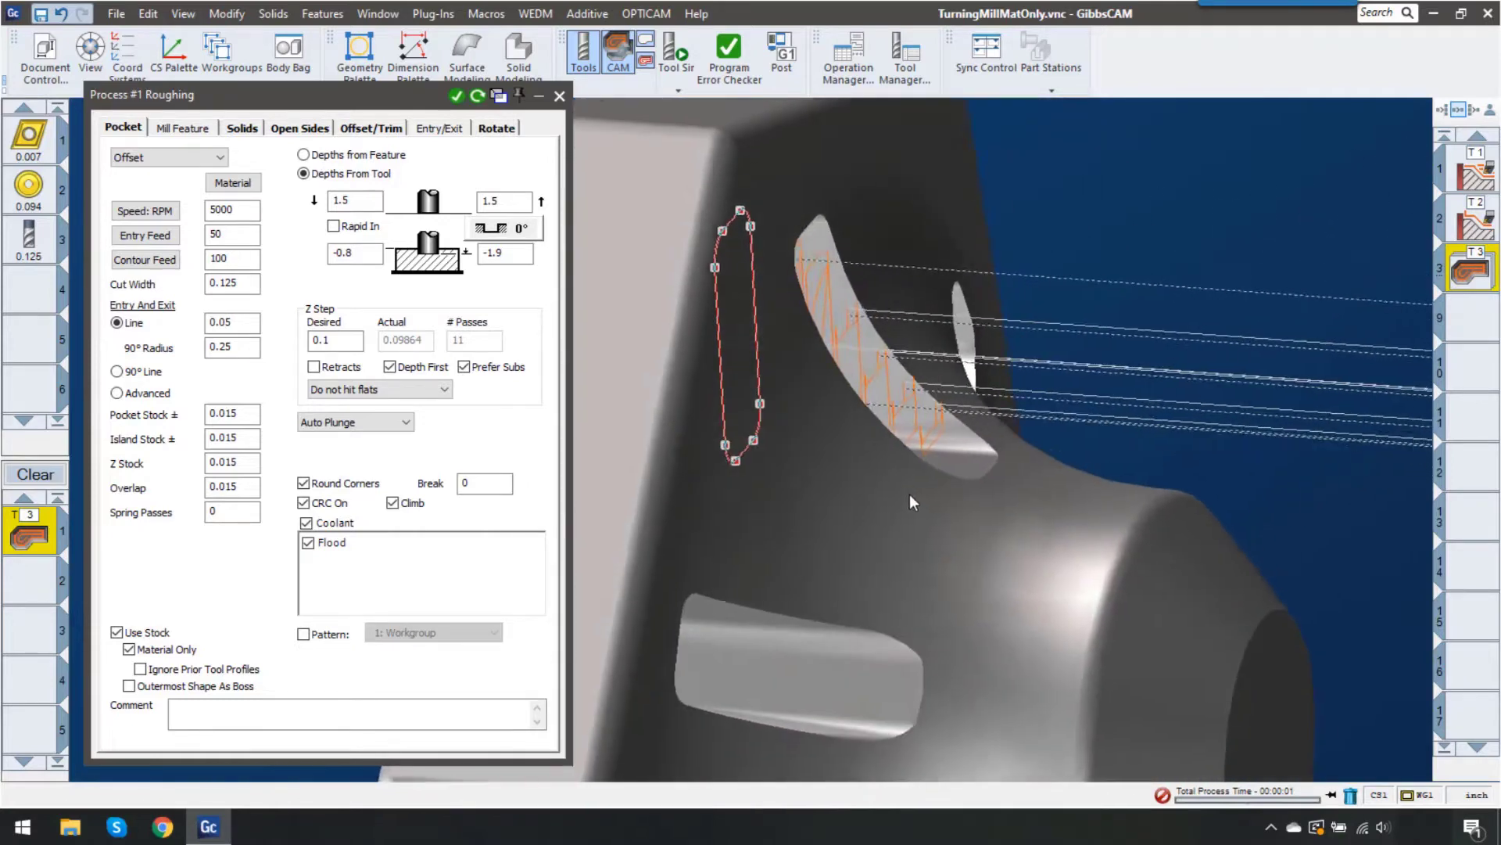
scroll(909, 494, down, 3)
middle_drag(909, 495, 863, 496)
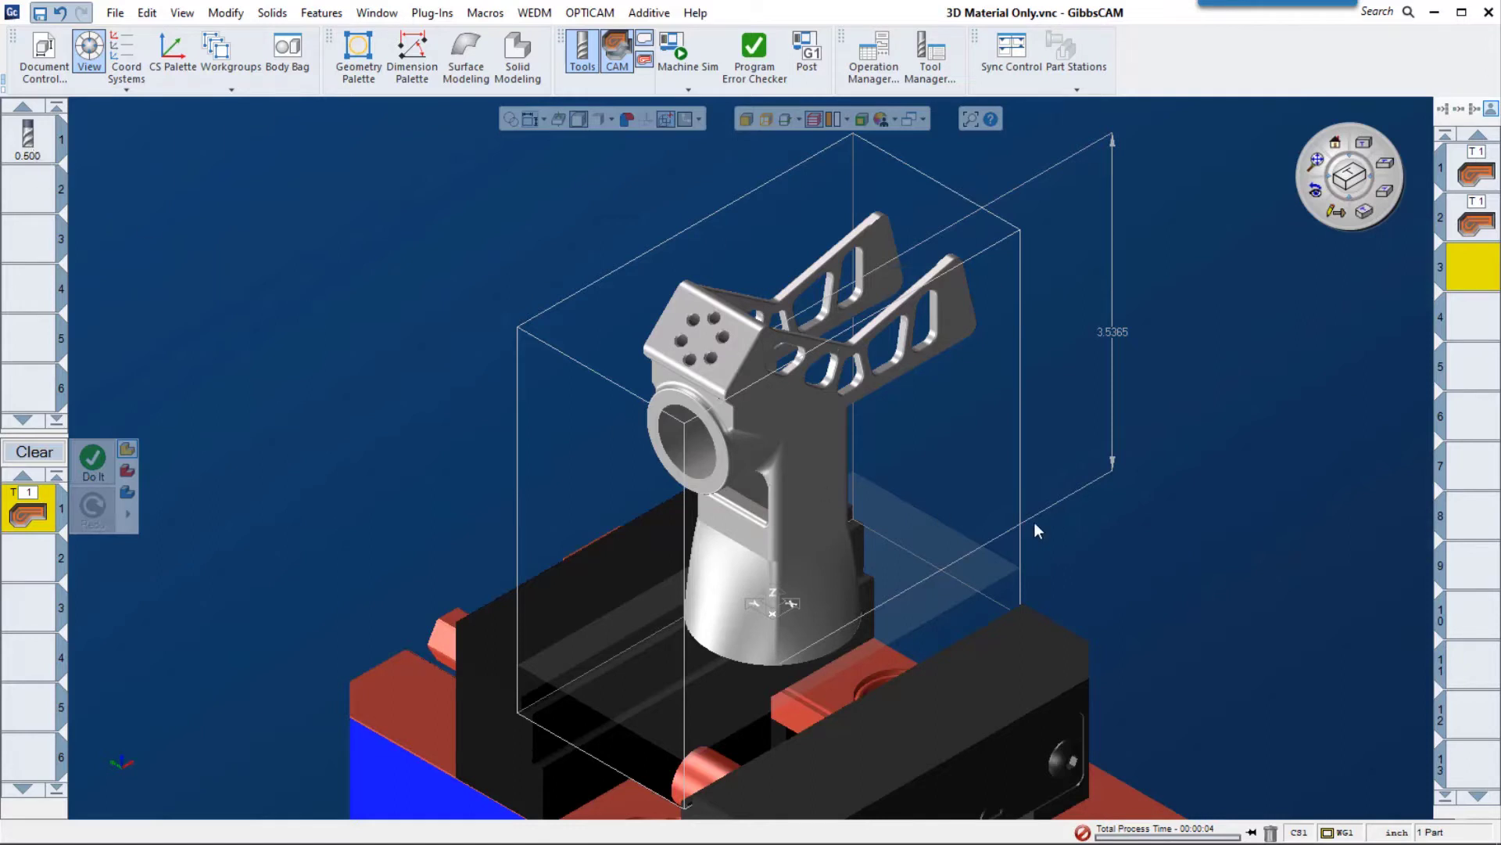
Select the first roughing operation of the 3D Material Only part and examine its toolpath from the side
drag(1123, 344, 1128, 341)
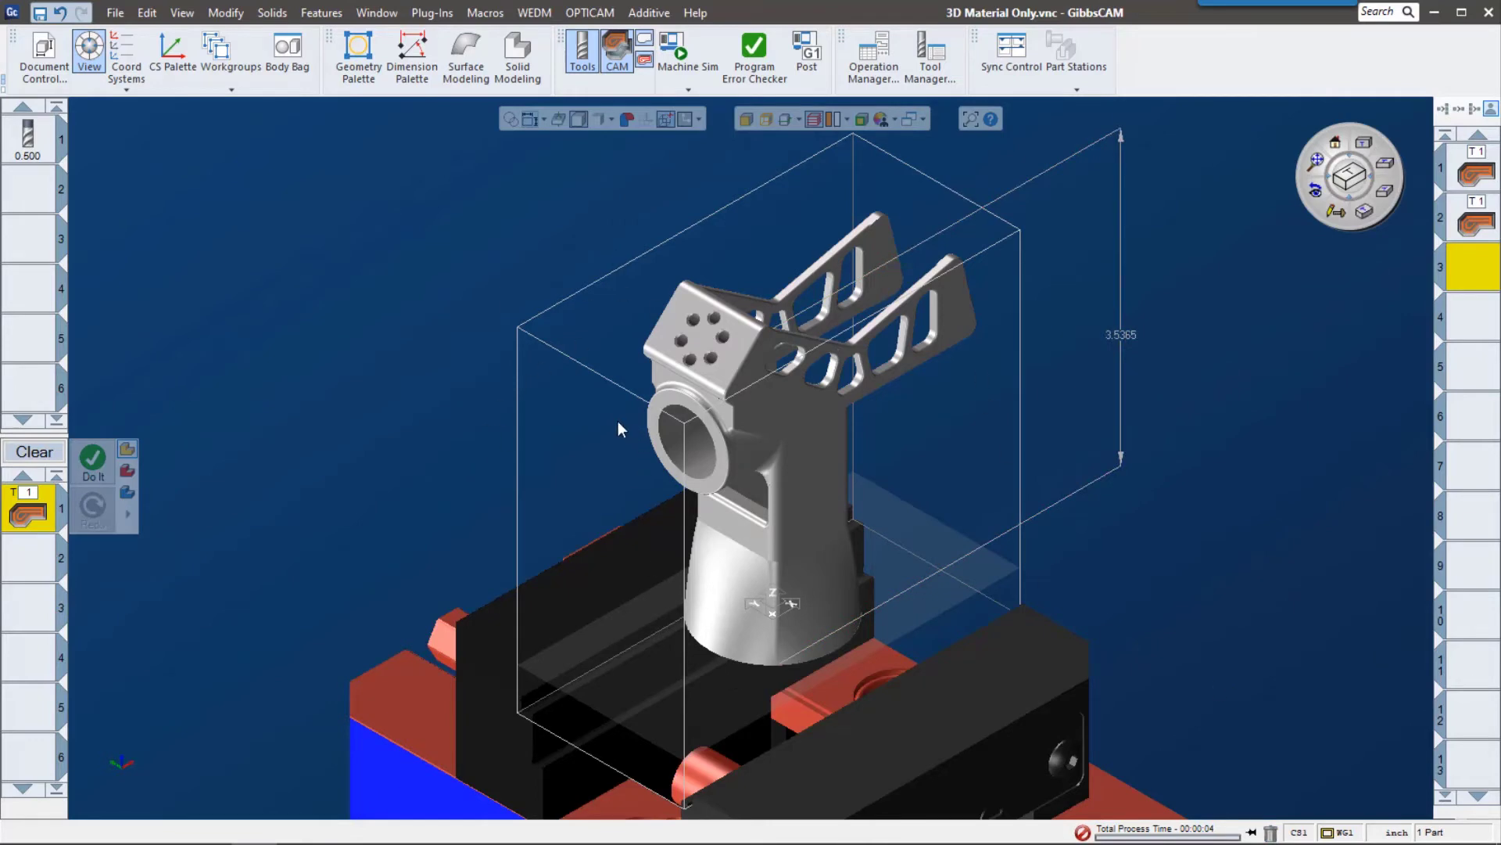
click(1480, 175)
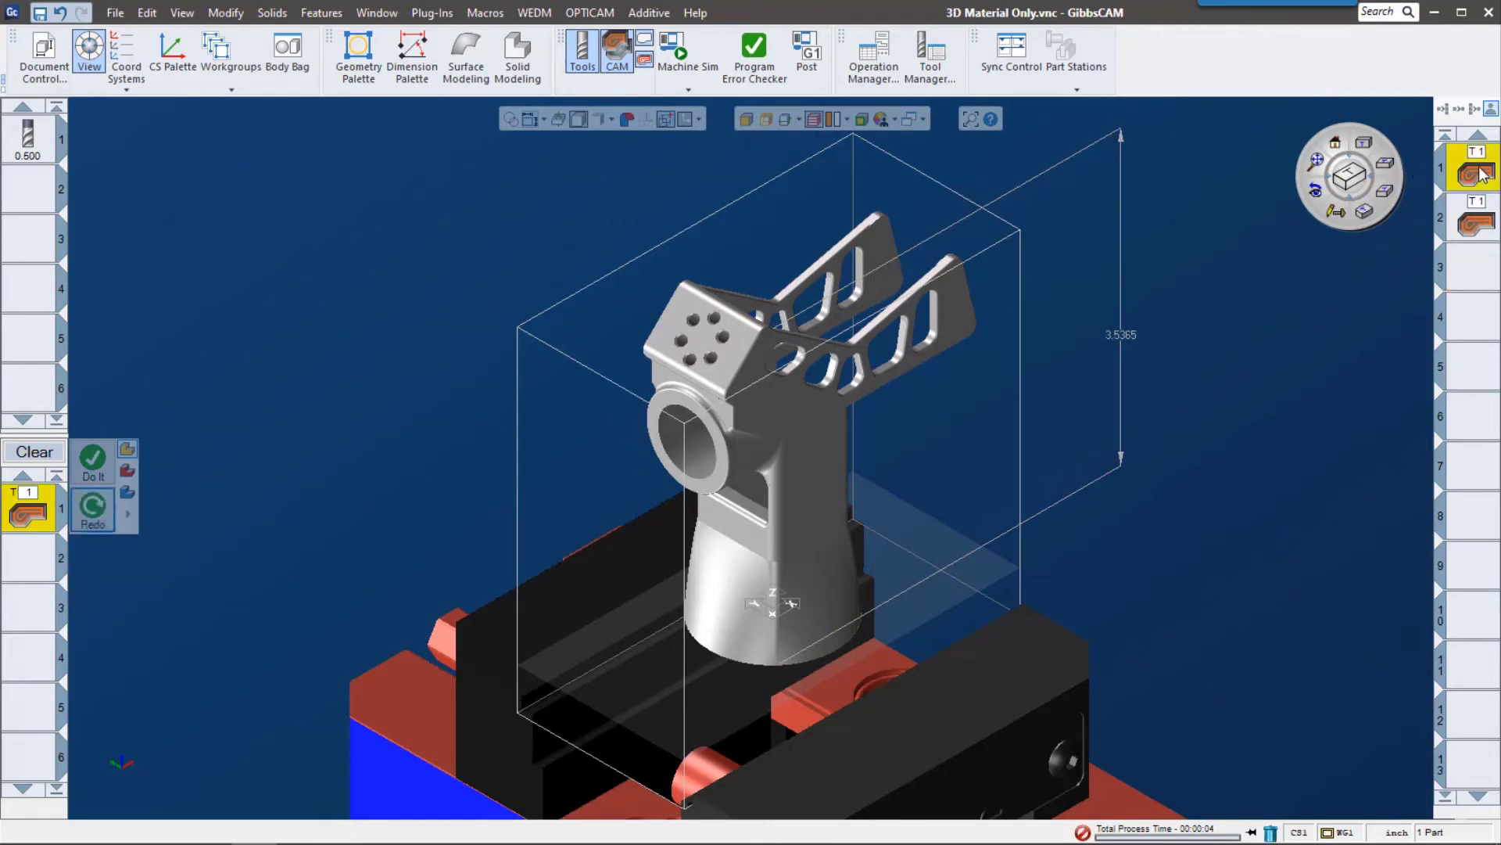
click(1335, 219)
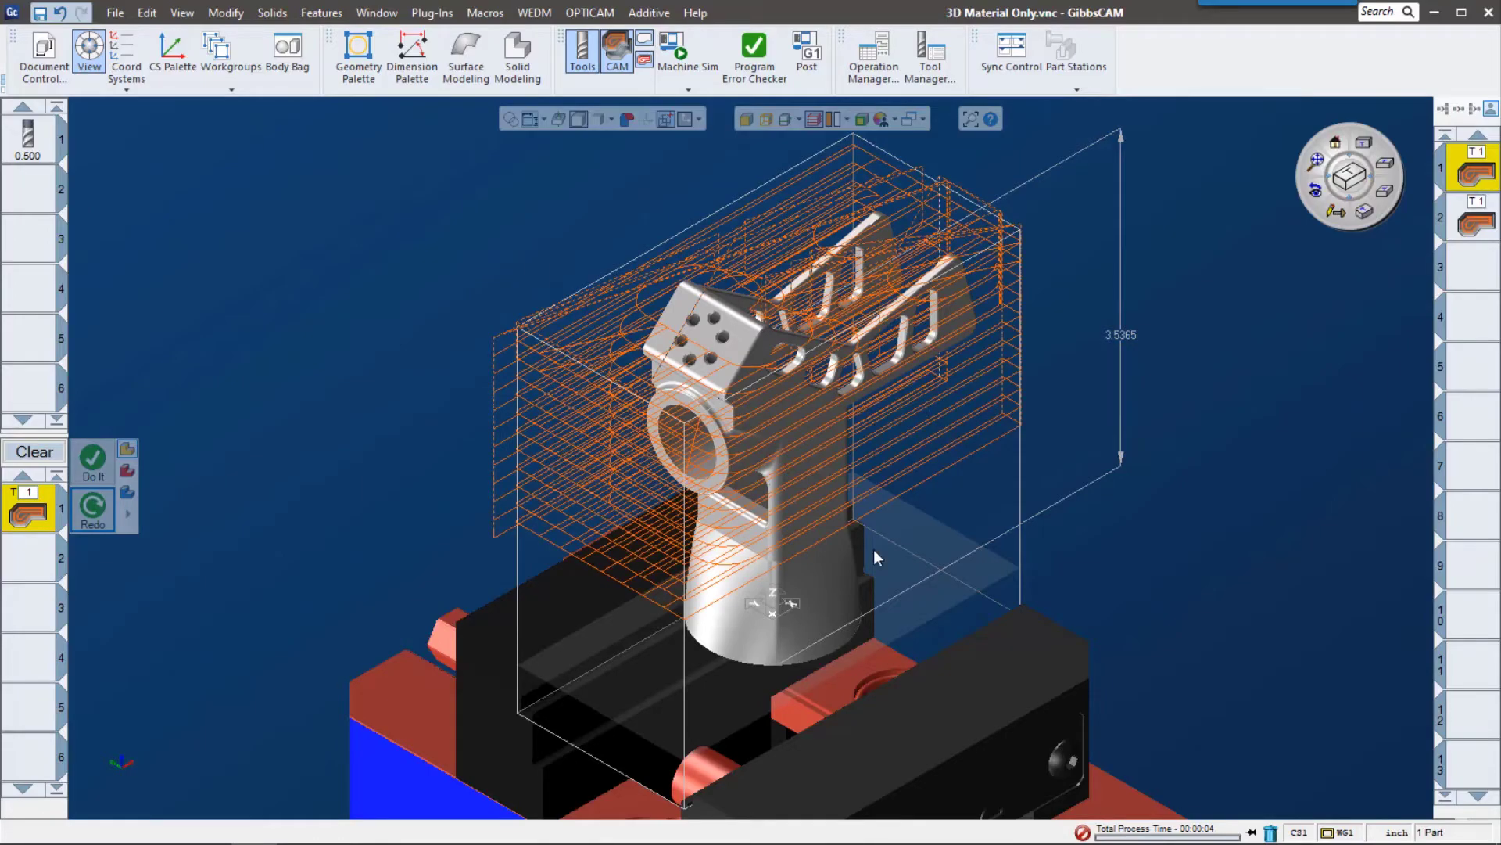
middle_drag(874, 549, 836, 518)
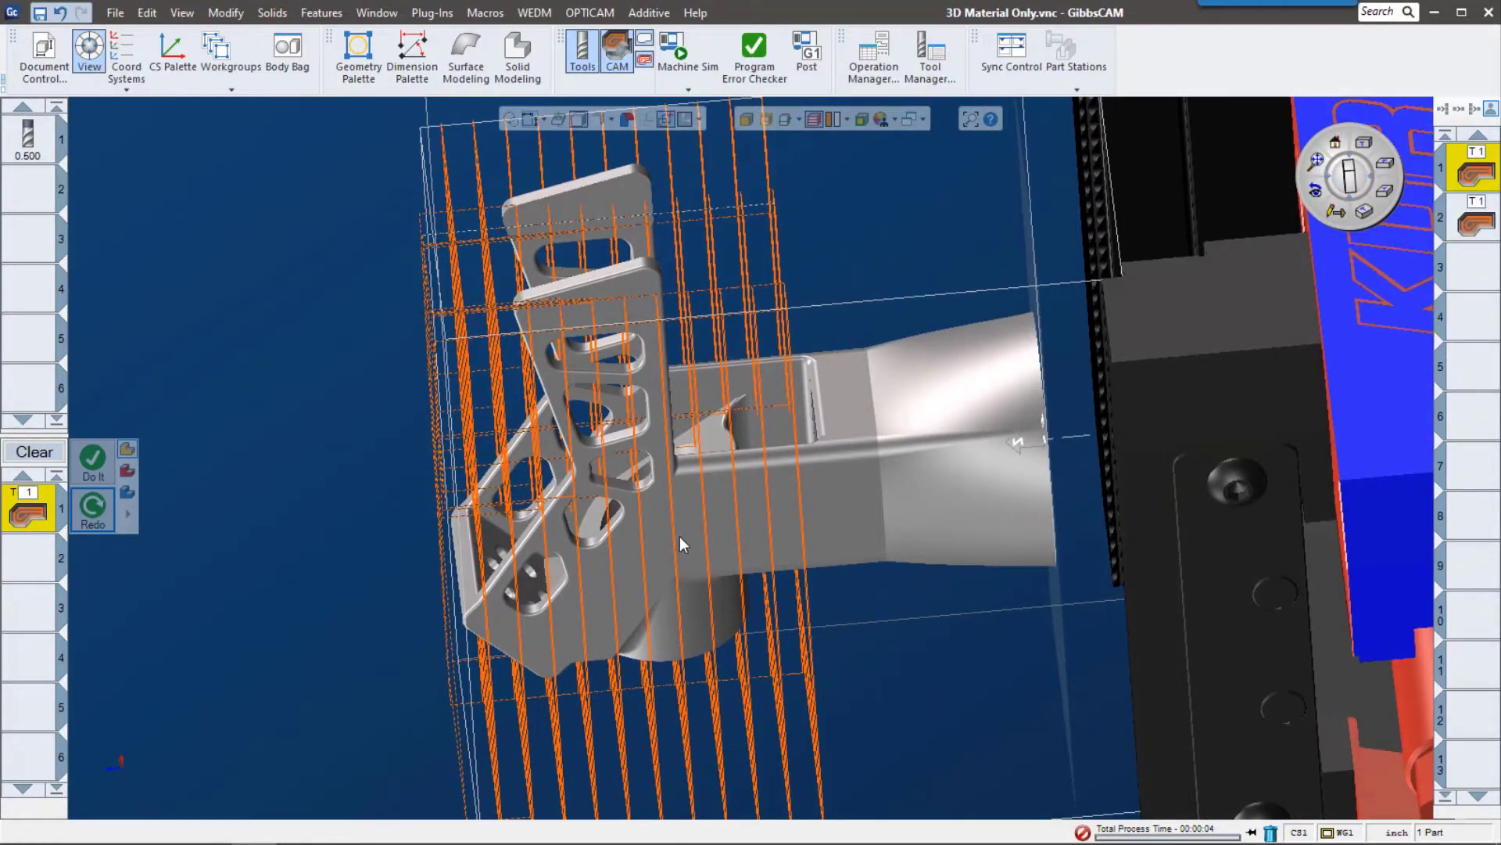
middle_drag(679, 537, 853, 604)
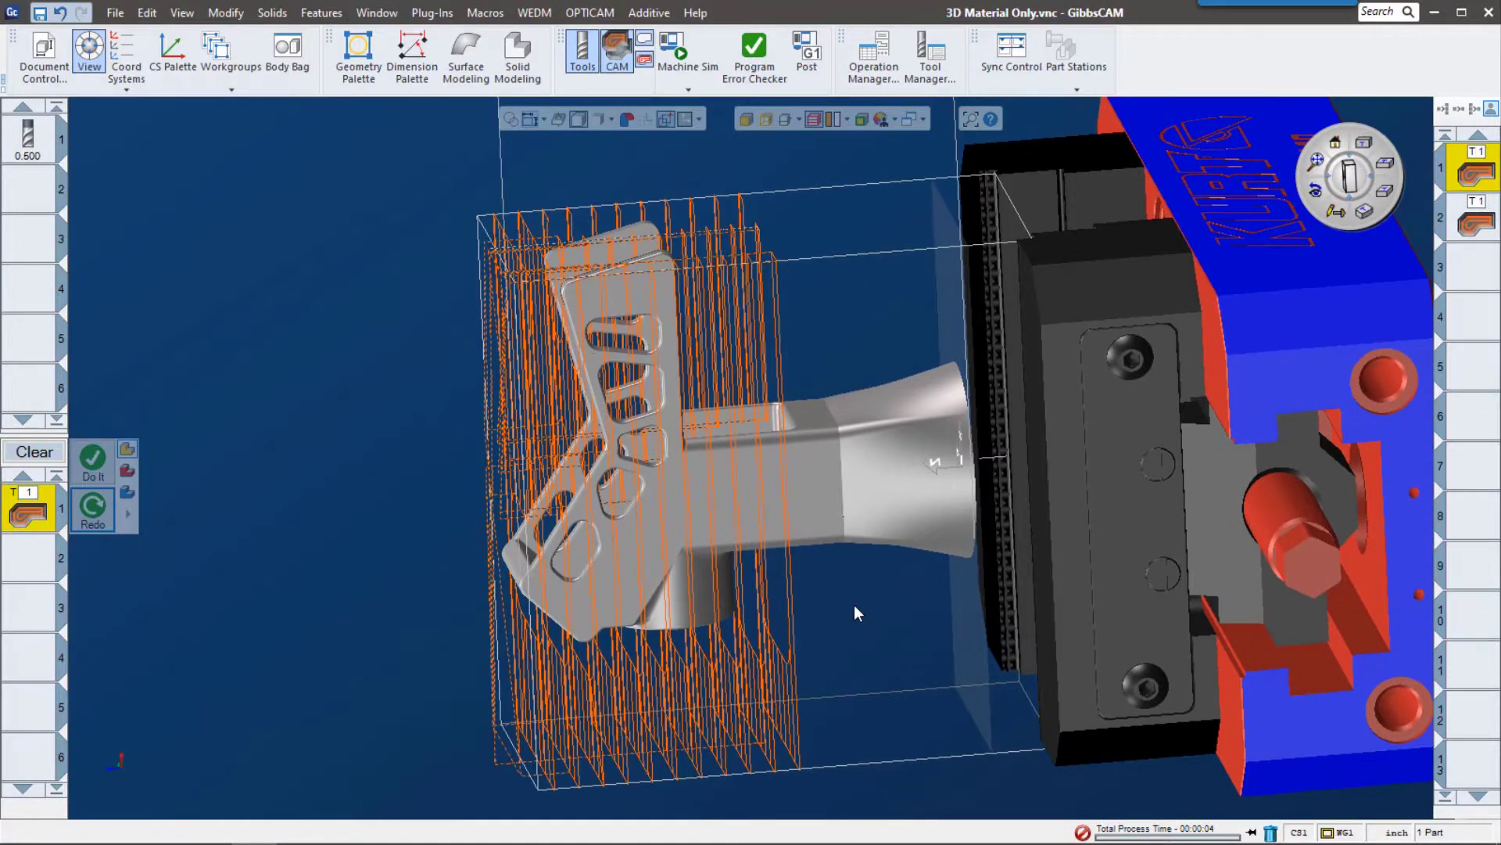
Run the Tool Sim simulation of both roughing operations and examine where their toolpaths overlap on the part
click(699, 91)
click(713, 179)
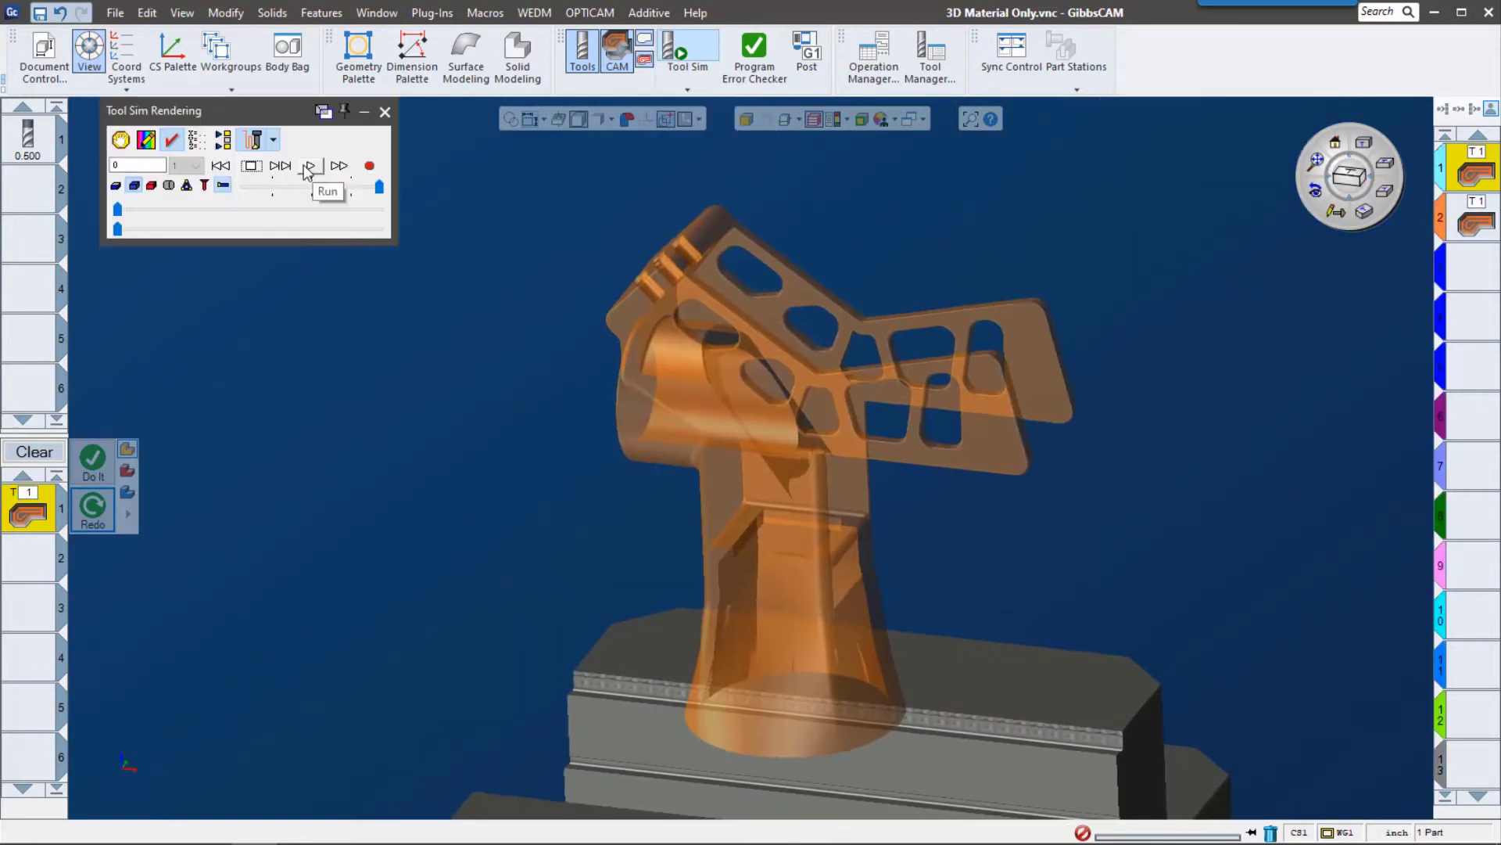
click(308, 166)
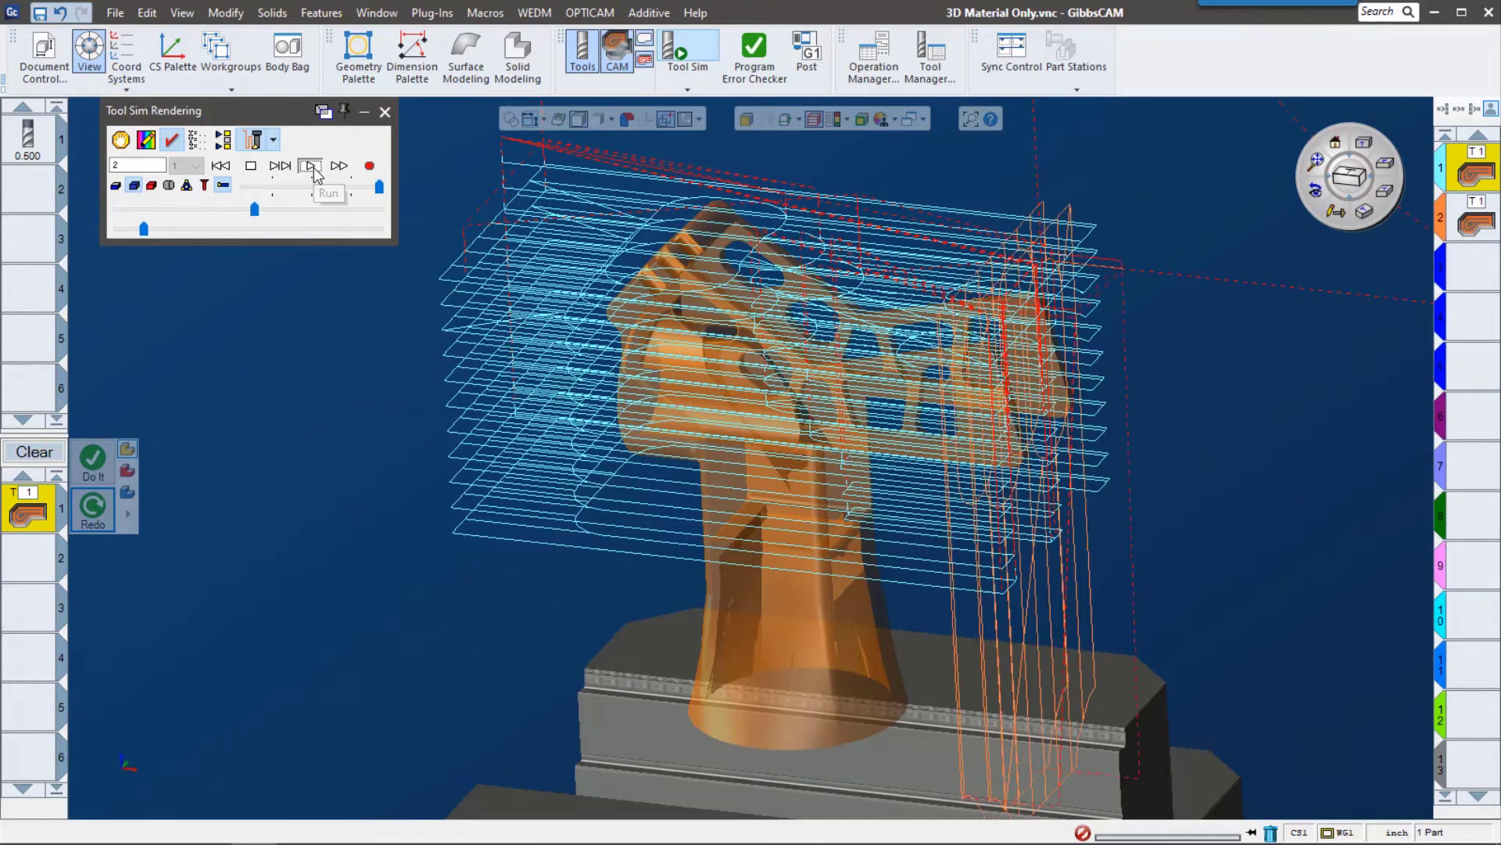
middle_drag(813, 312, 696, 354)
middle_drag(851, 387, 481, 356)
middle_drag(706, 429, 816, 626)
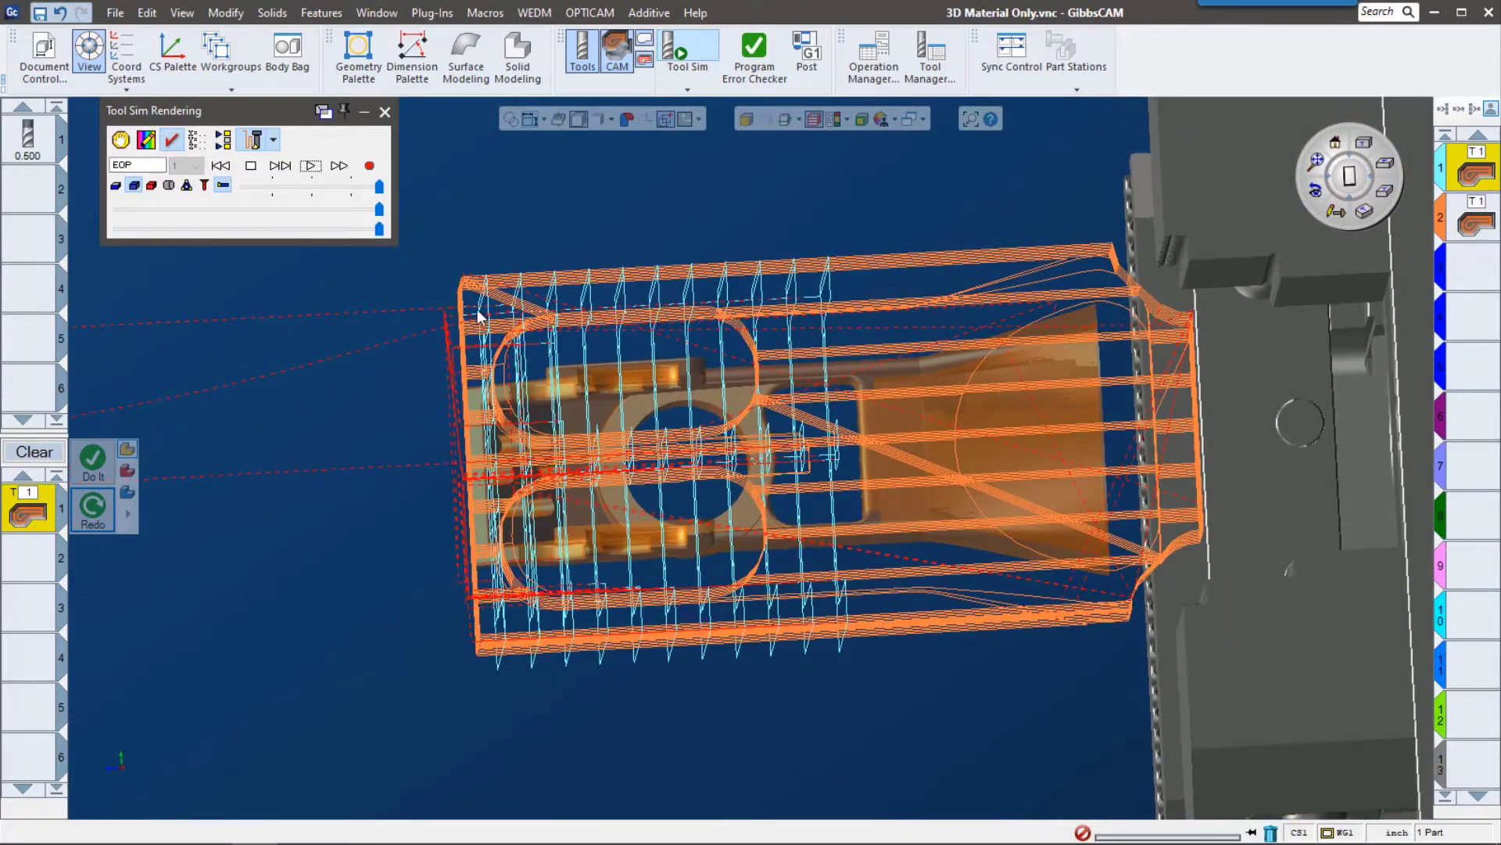
middle_drag(635, 338, 768, 623)
scroll(768, 623, down, 3)
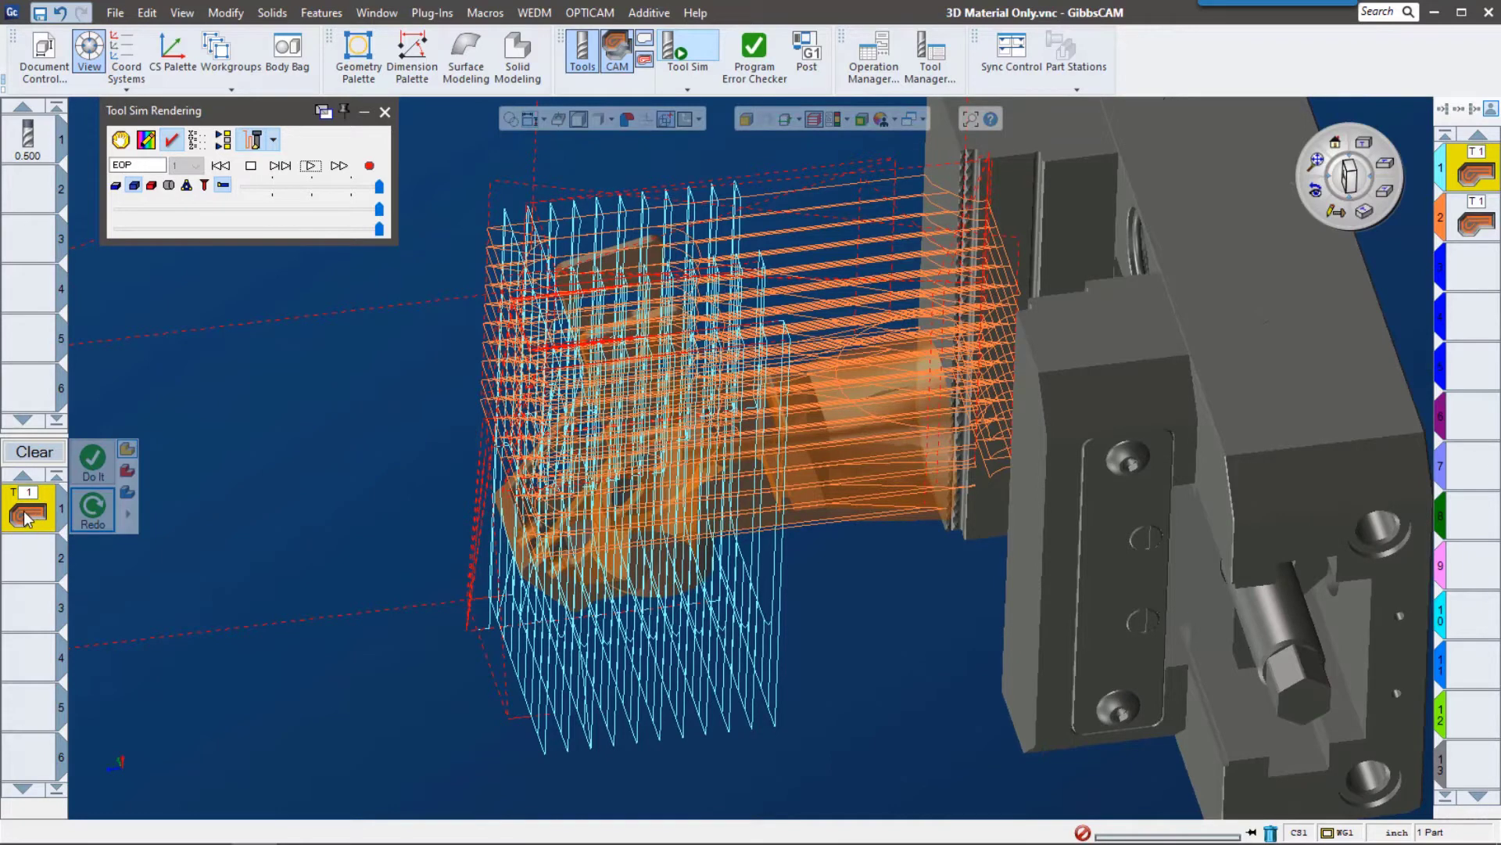
Enable Material Only in the First Flip zigzag roughing process, regenerate its toolpath, and rerun the tool simulation
double_click(27, 515)
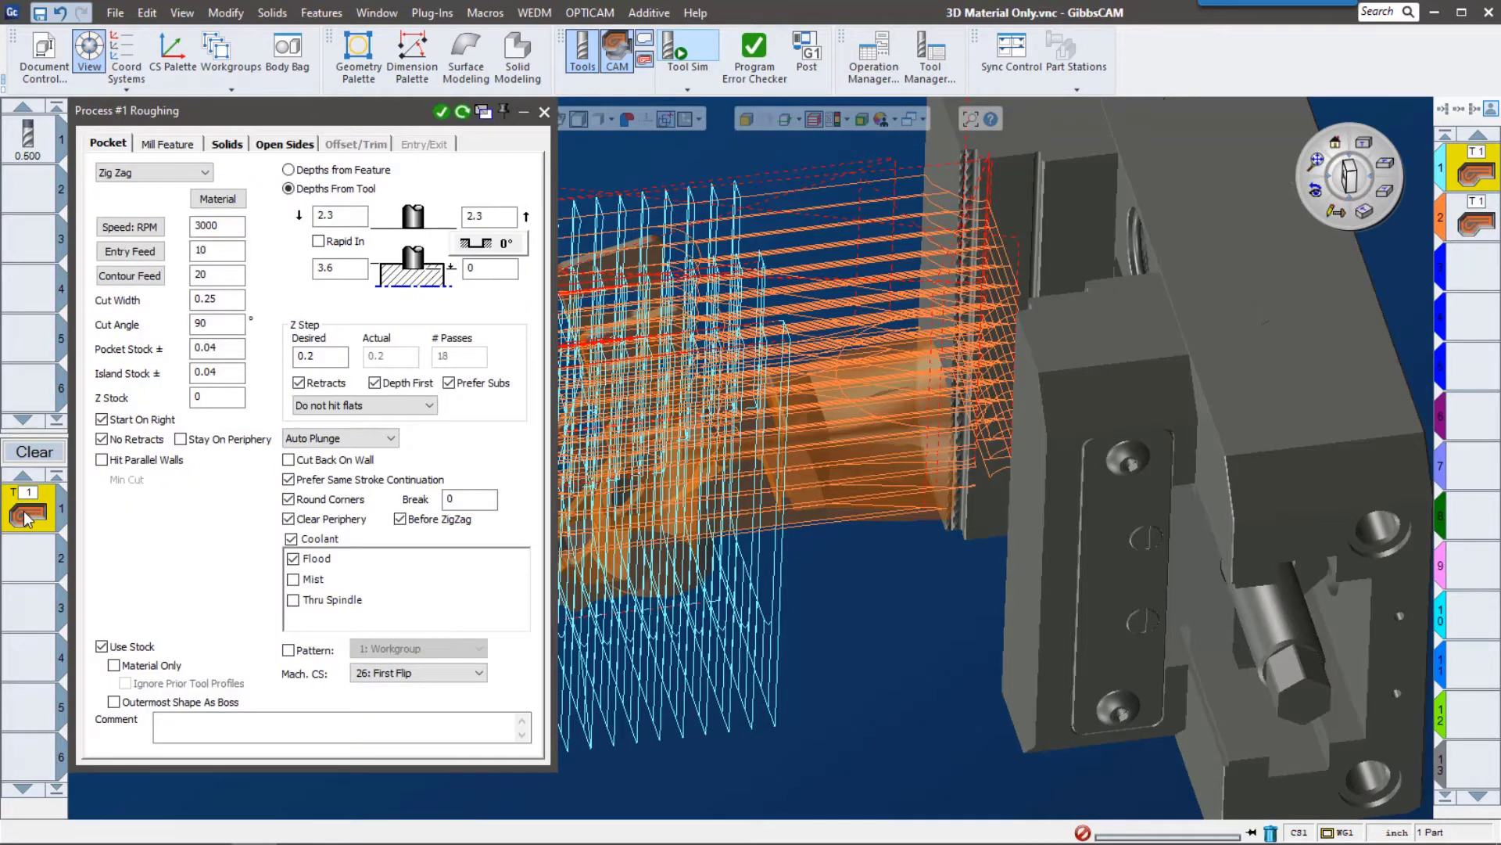
click(114, 665)
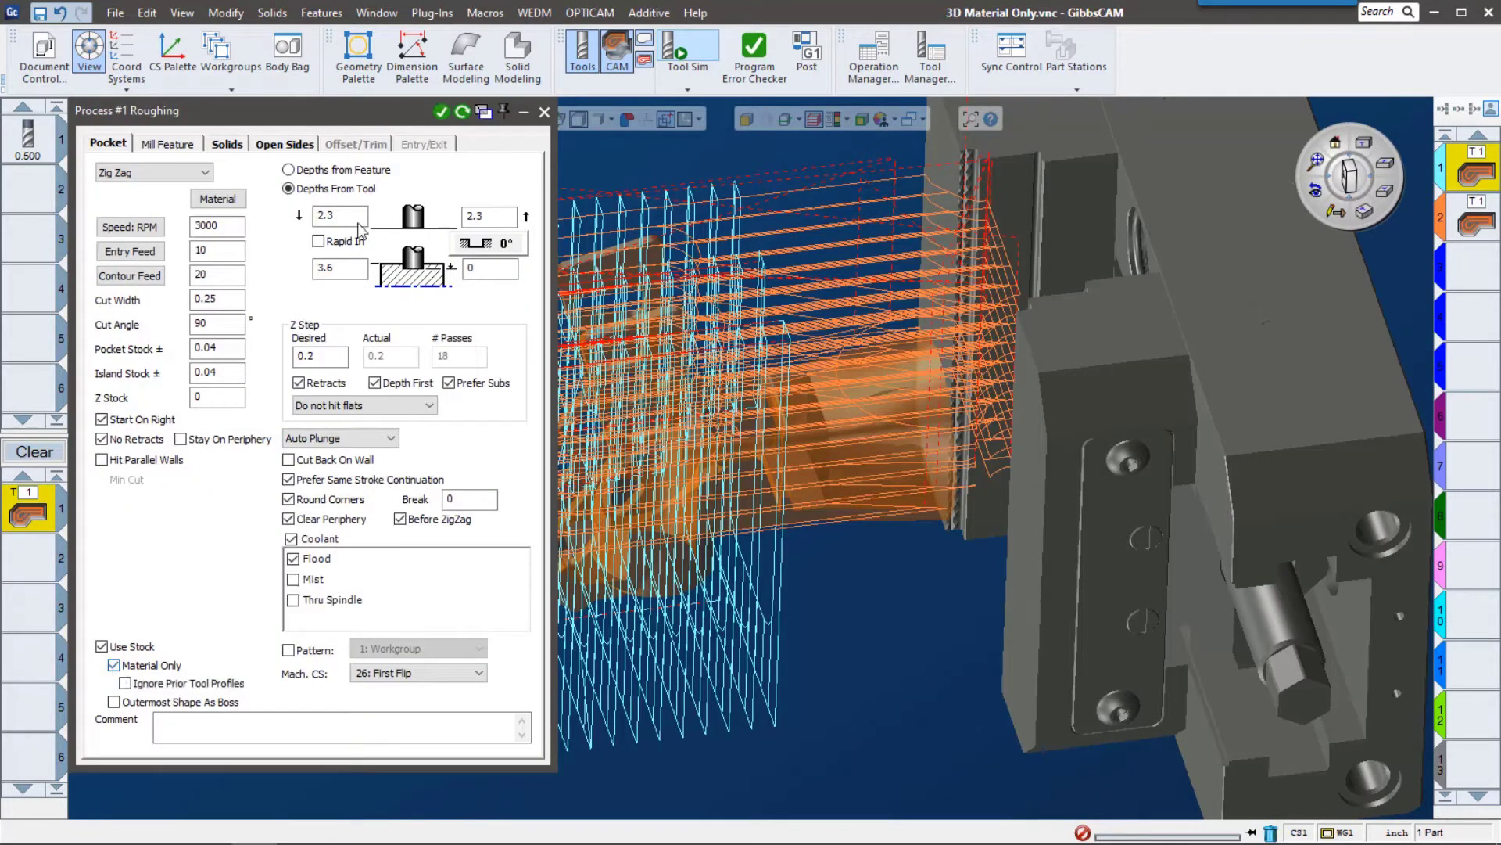
click(463, 113)
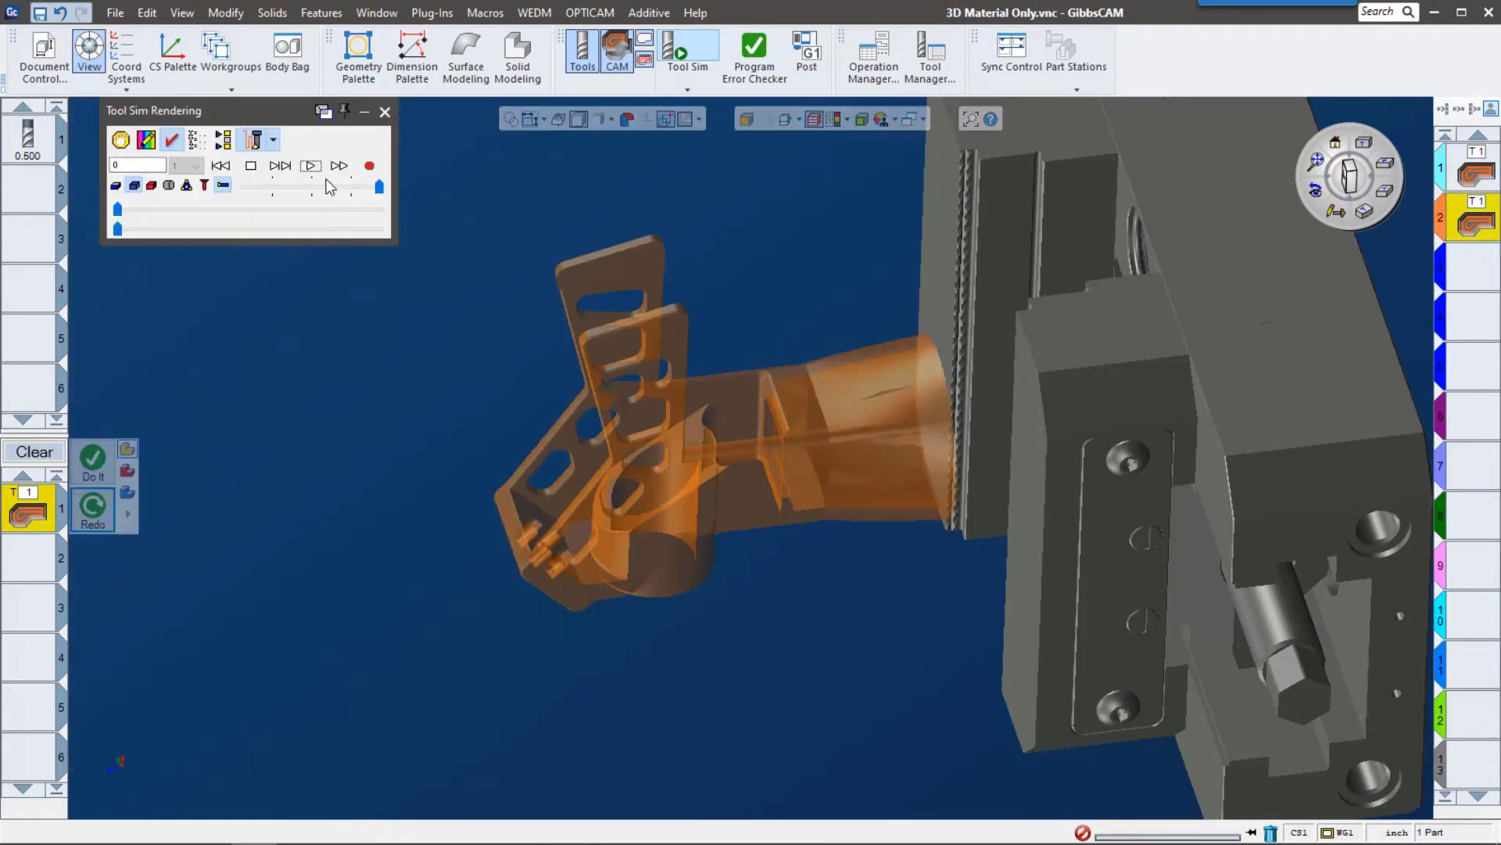
click(310, 167)
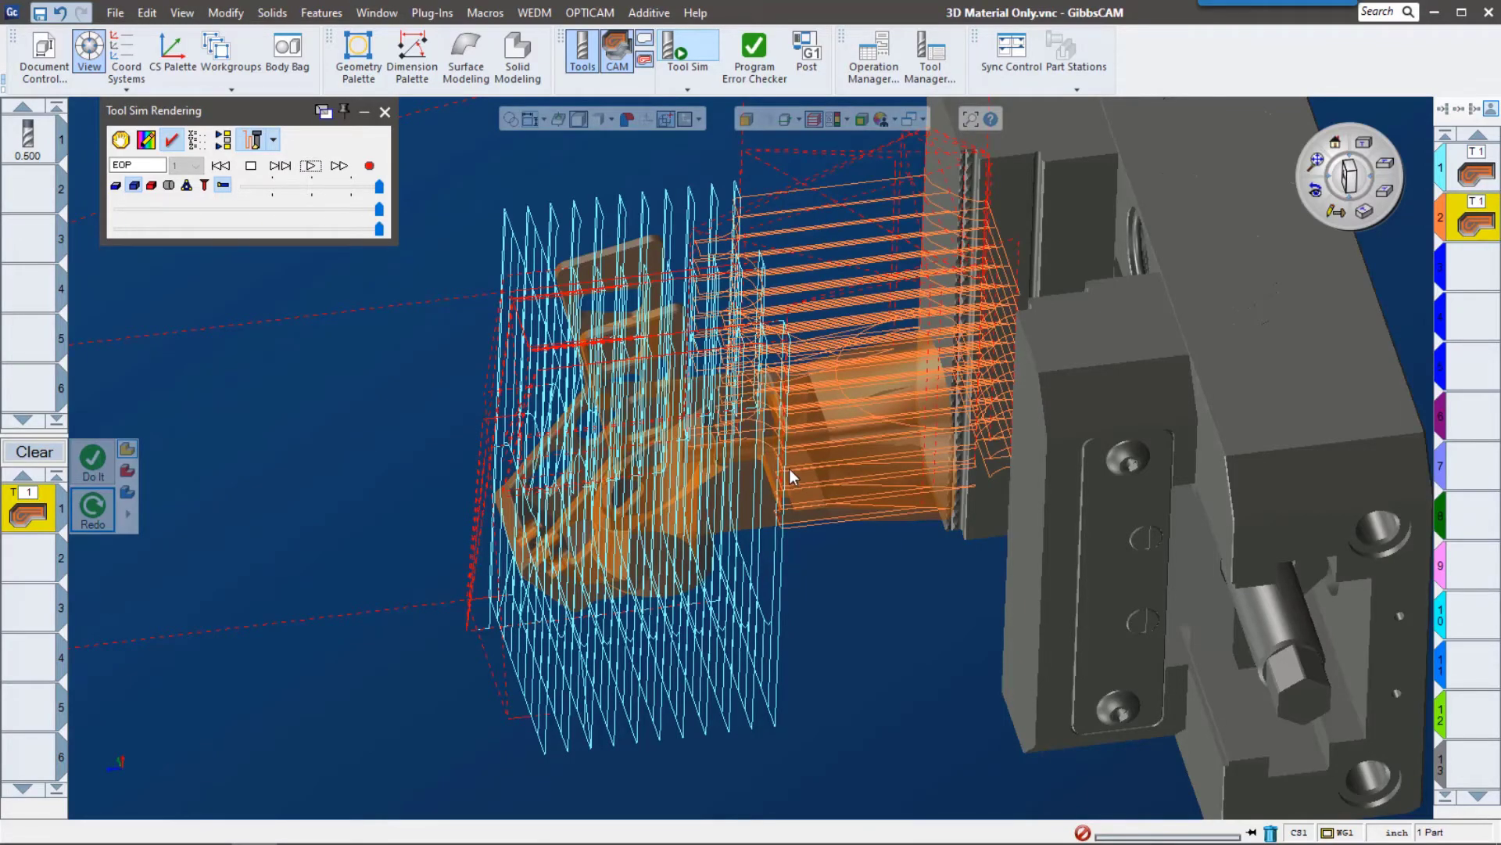
middle_drag(790, 468, 772, 453)
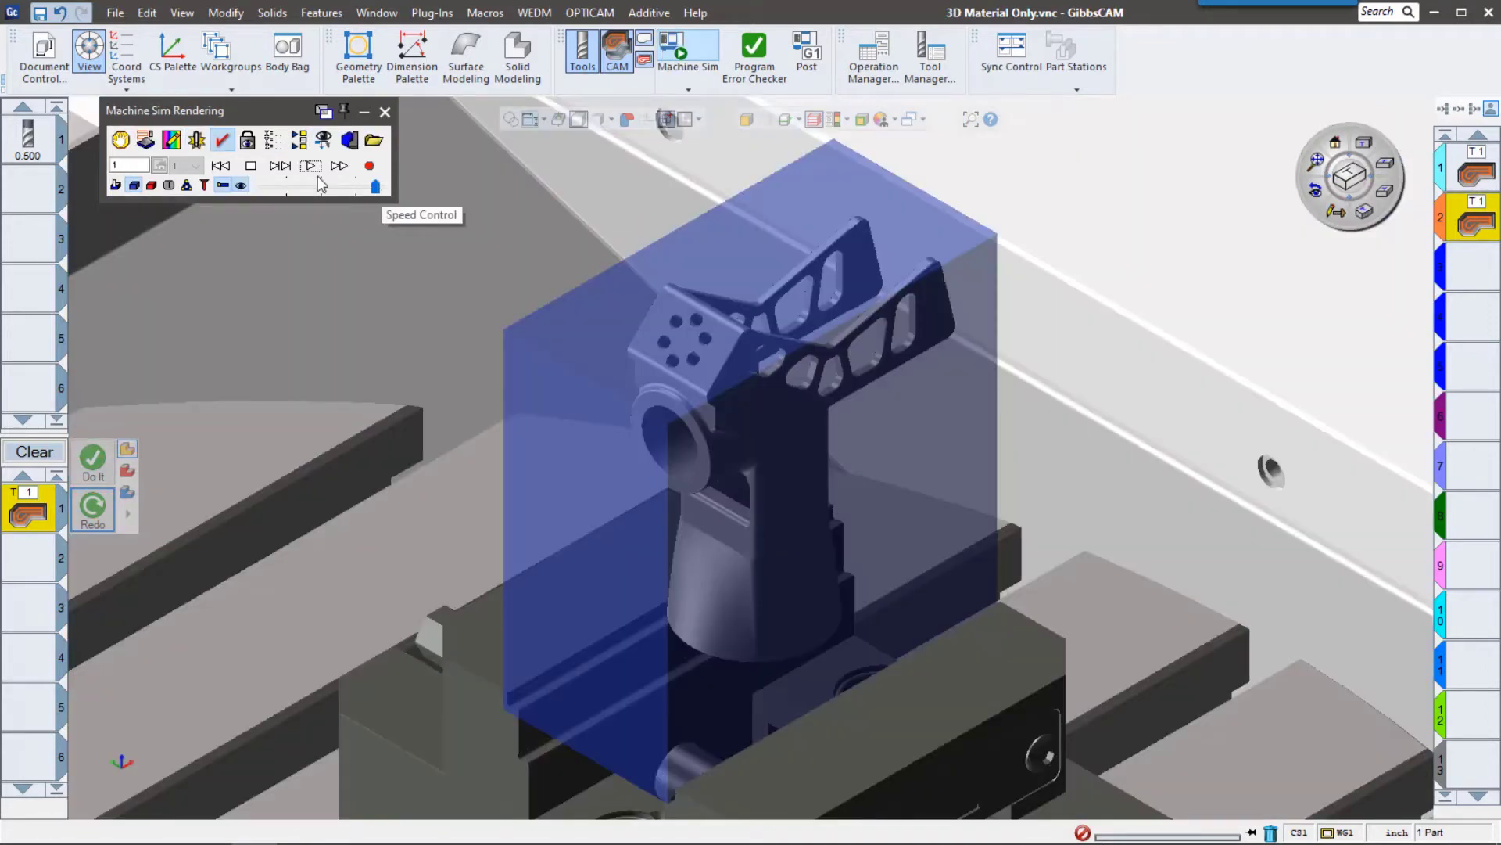
Run the machine simulation, advance to the second operation, and examine how the tool cuts the remaining stock up close
click(316, 172)
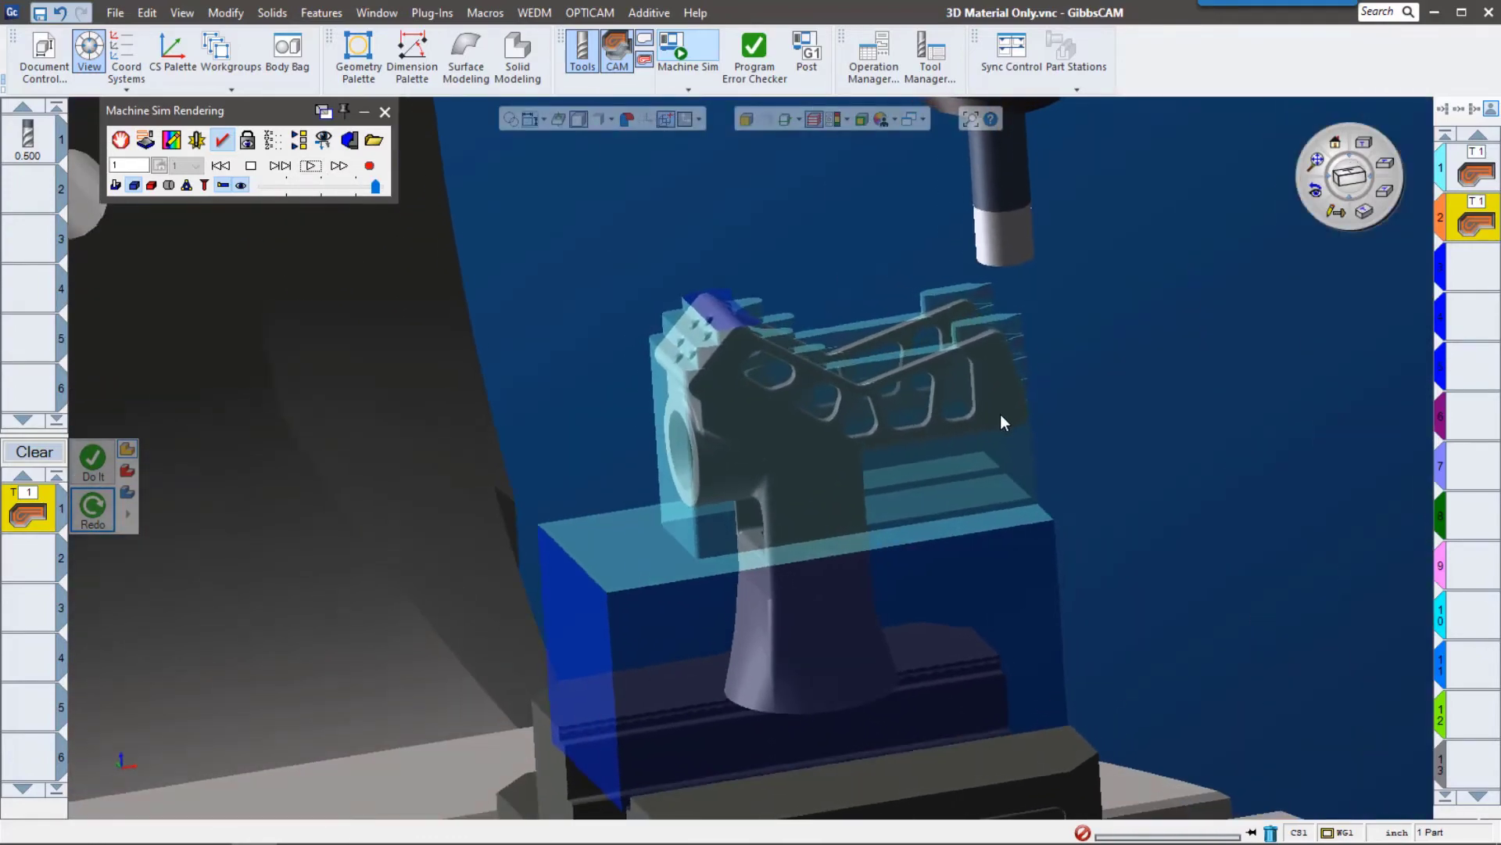
scroll(1001, 414, down, 10)
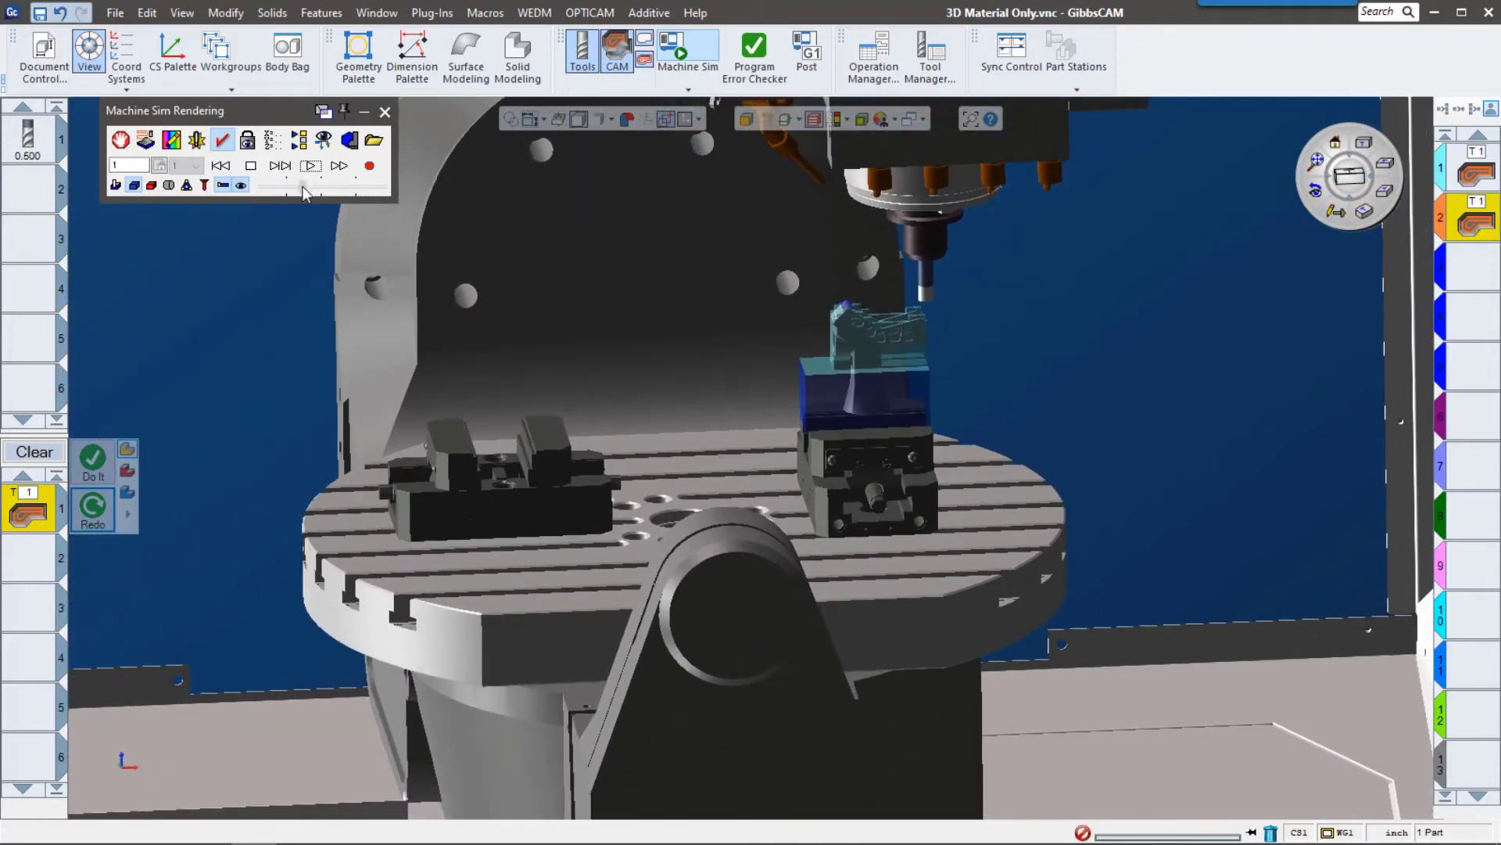
click(278, 165)
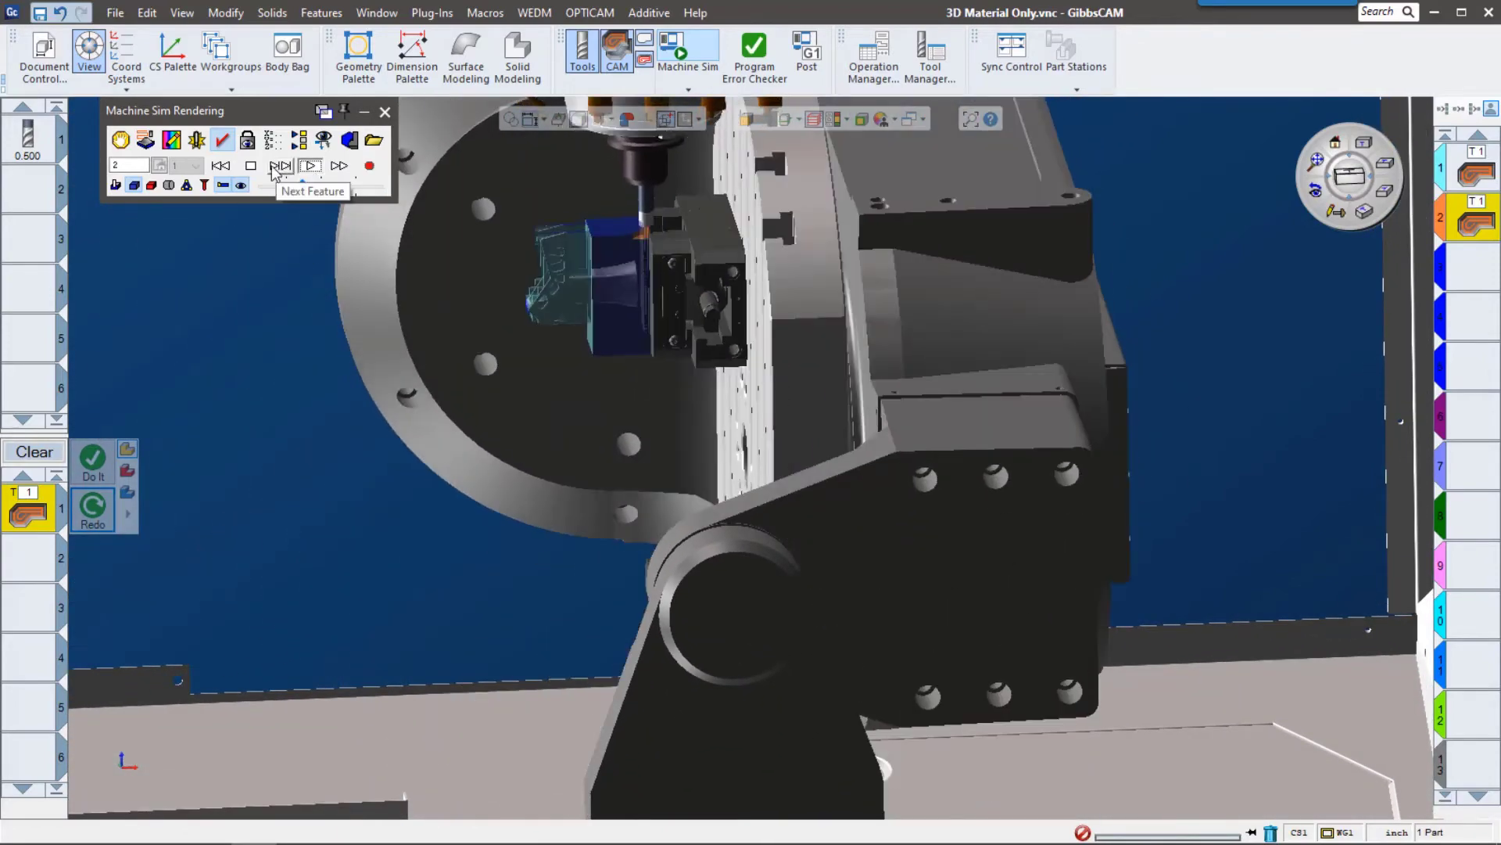
scroll(589, 269, up, 2)
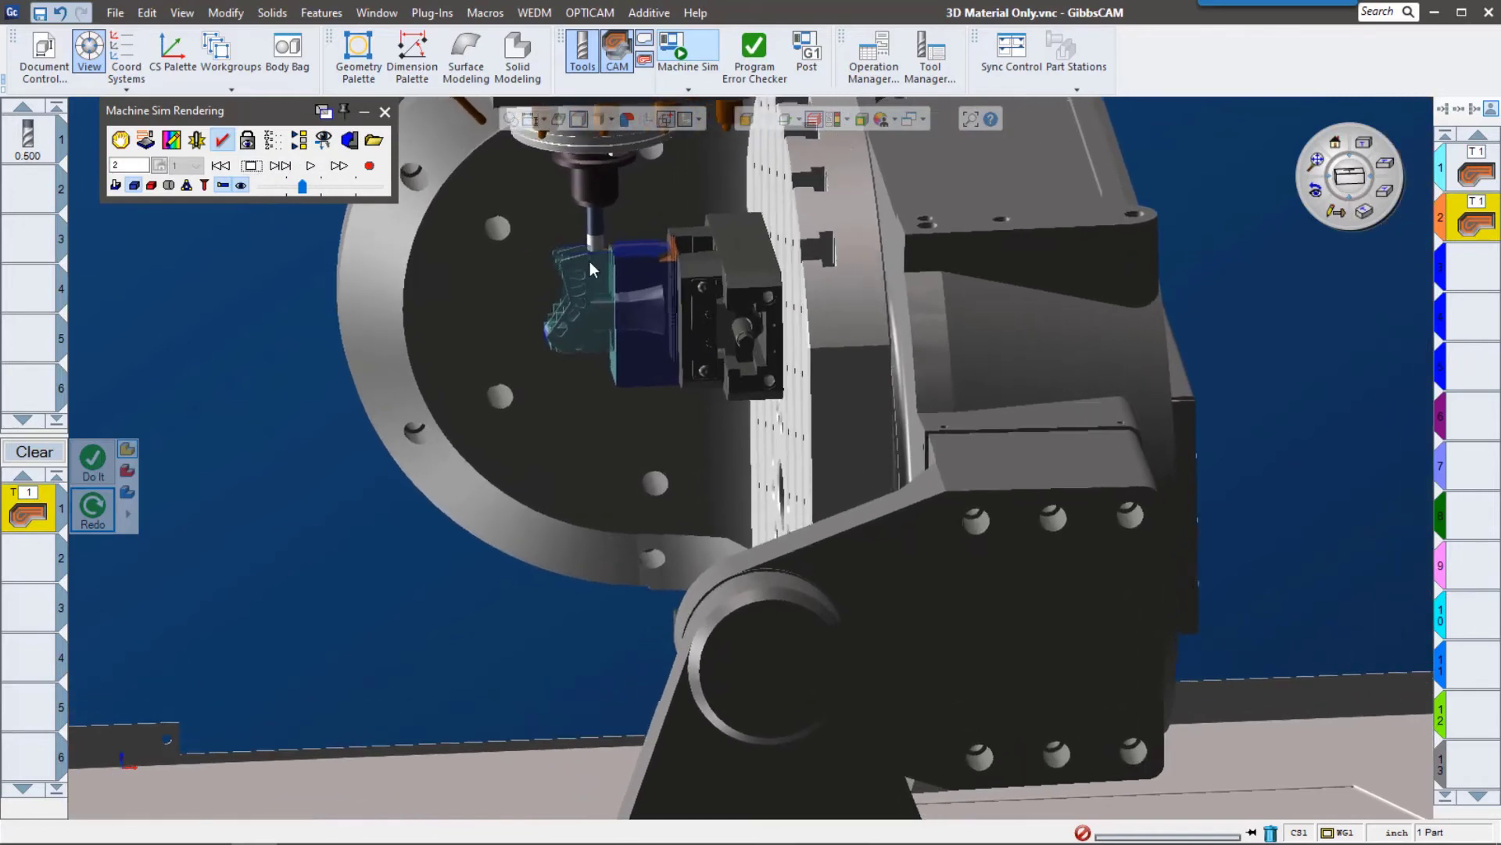
scroll(590, 269, up, 5)
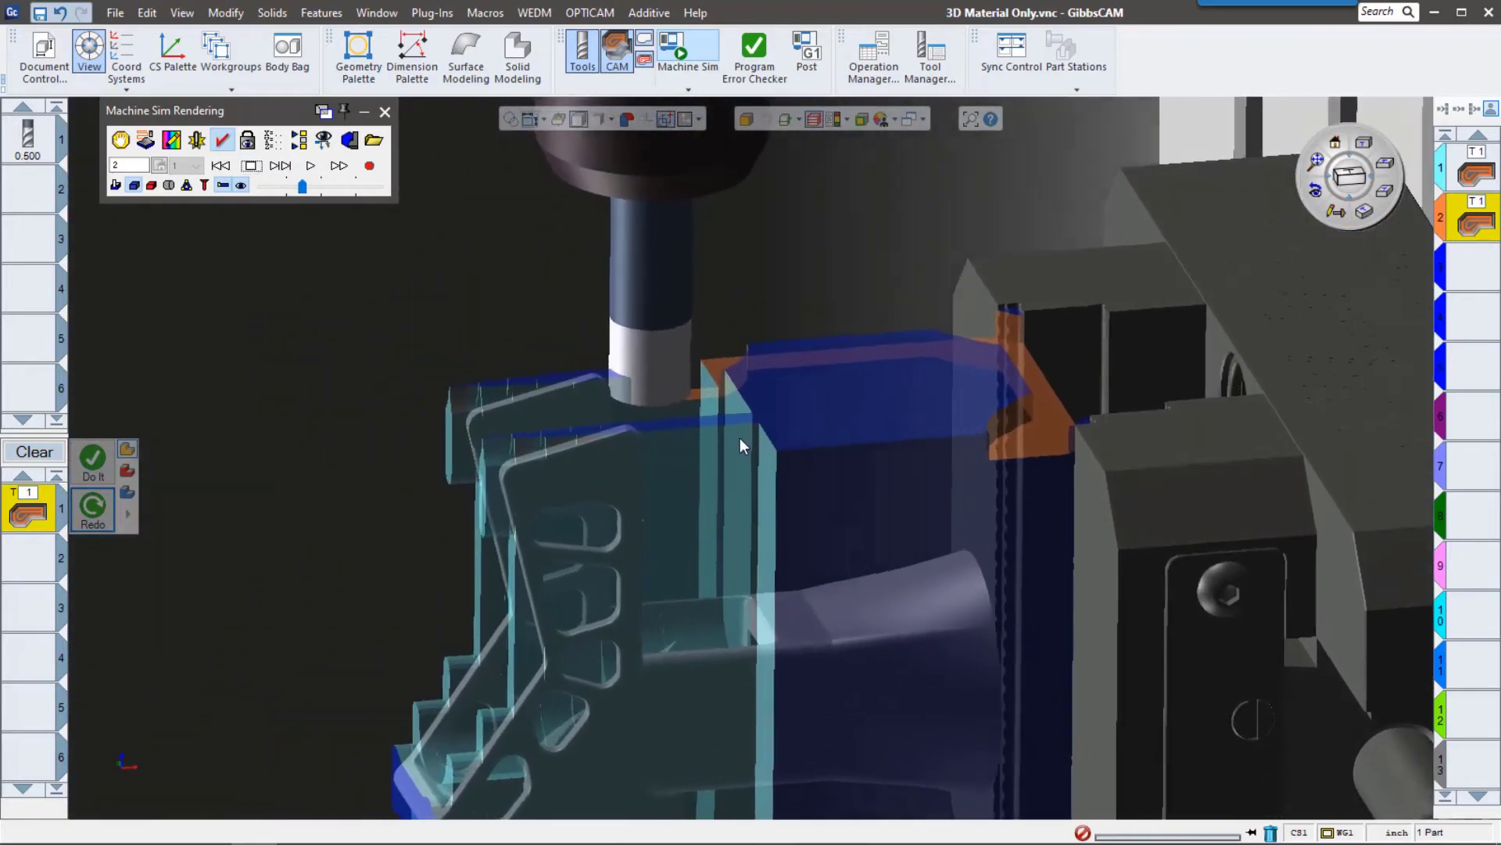
click(311, 166)
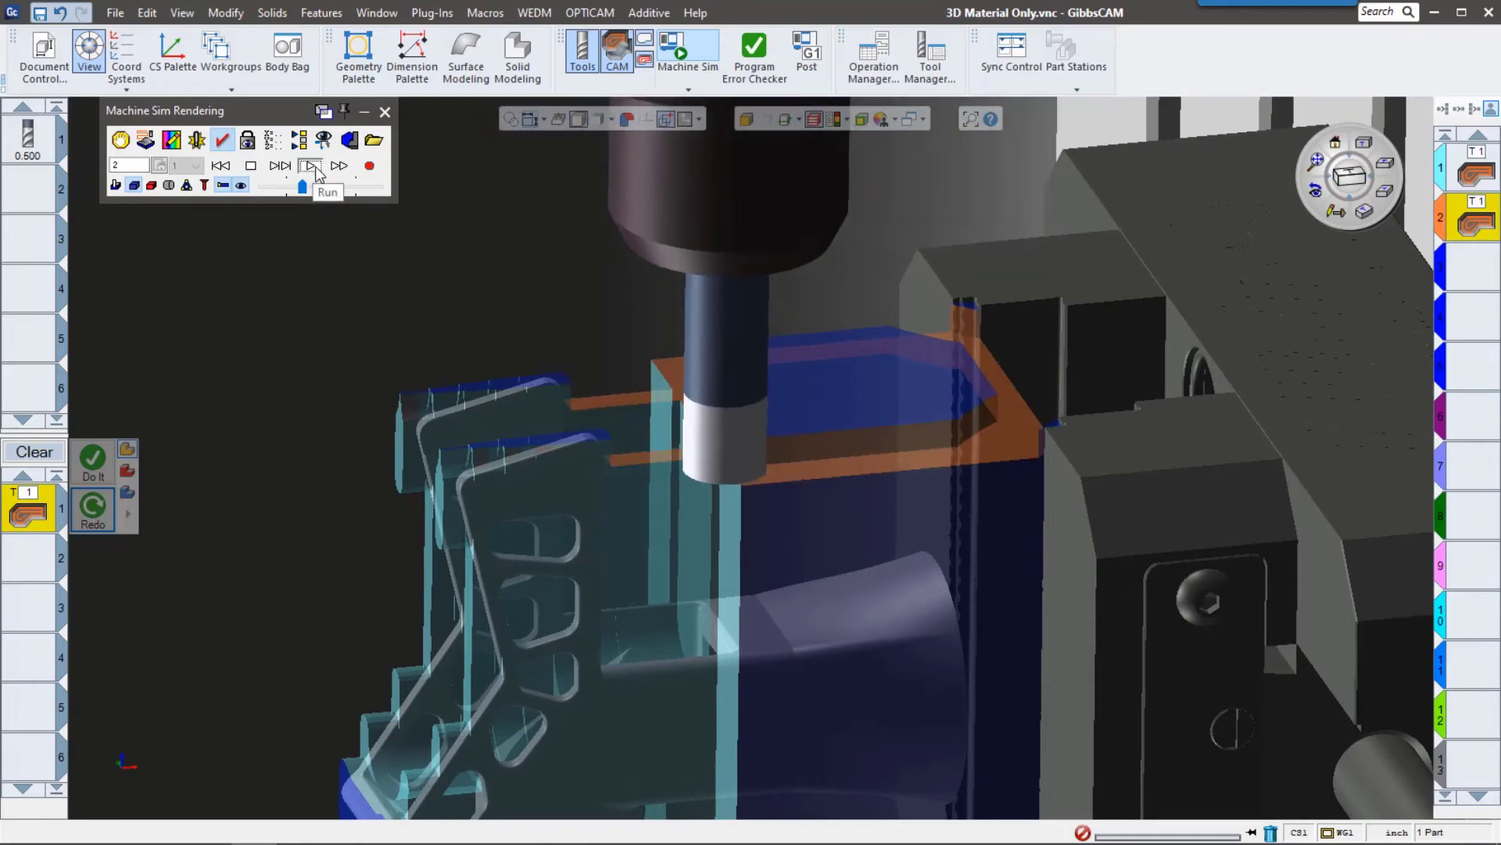